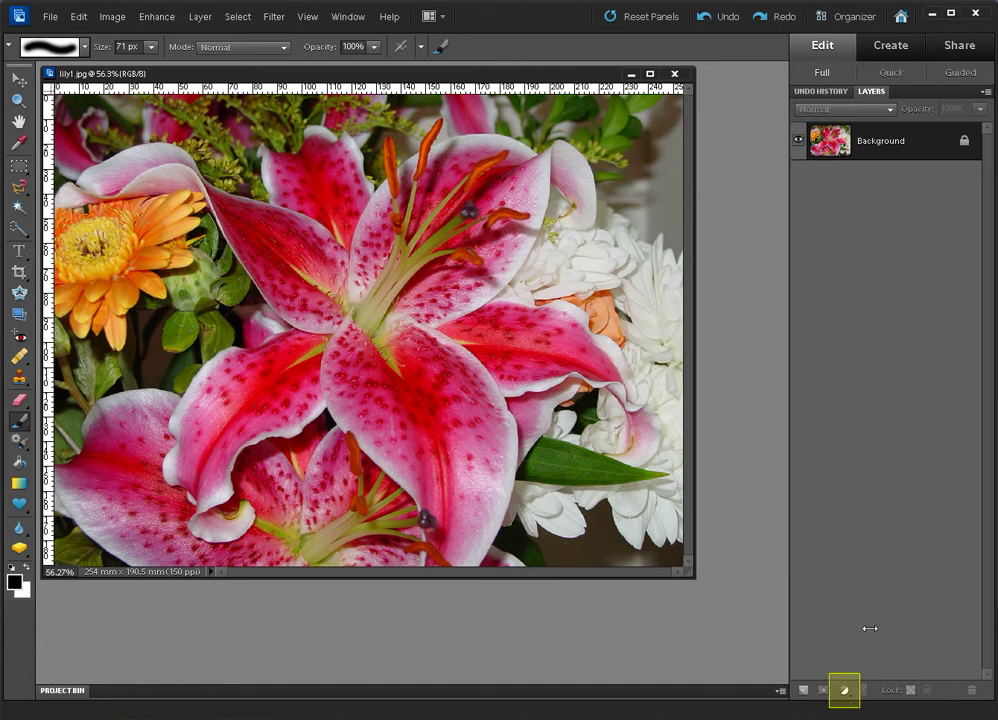
Add a Hue/Saturation adjustment layer above the lily photo and set its Saturation to -100.
left_click(845, 691)
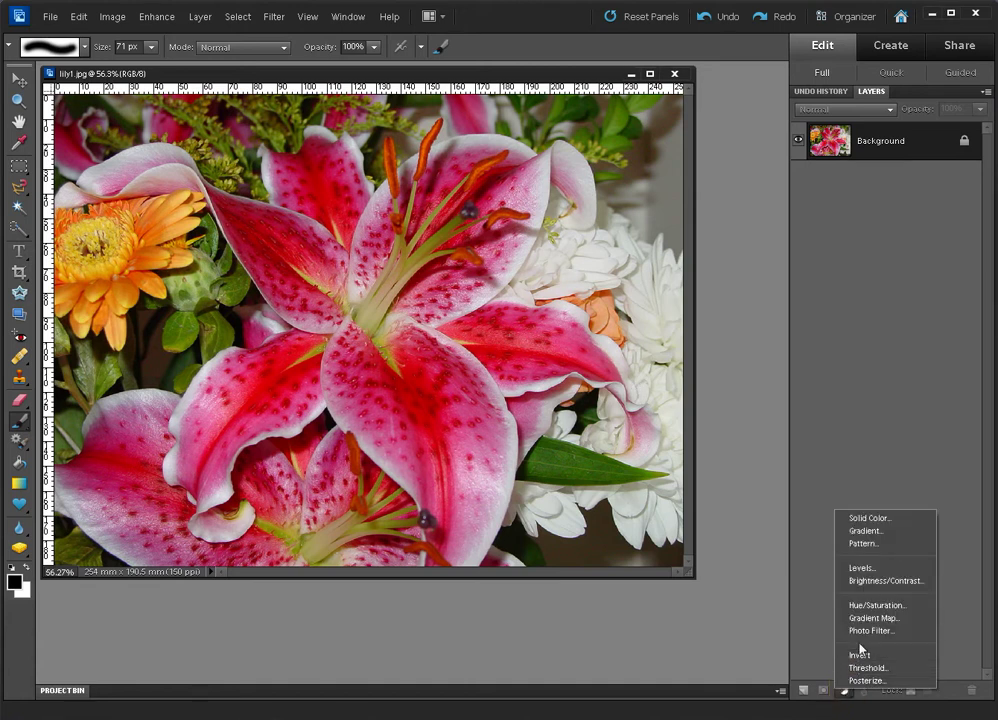
left_click(866, 606)
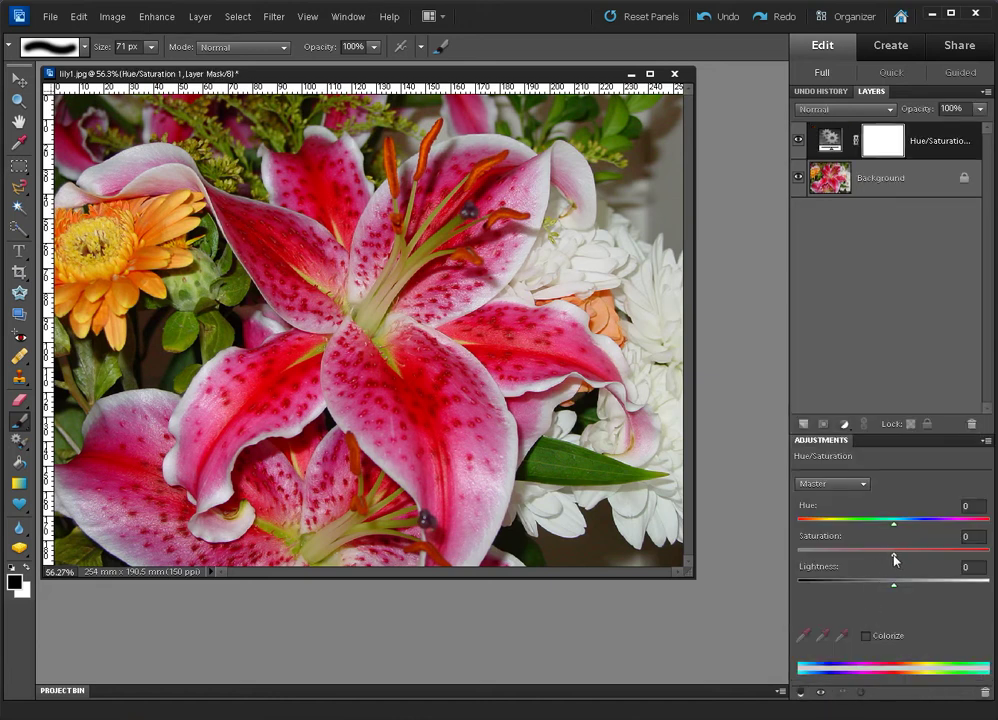
left_click_drag(895, 560, 797, 558)
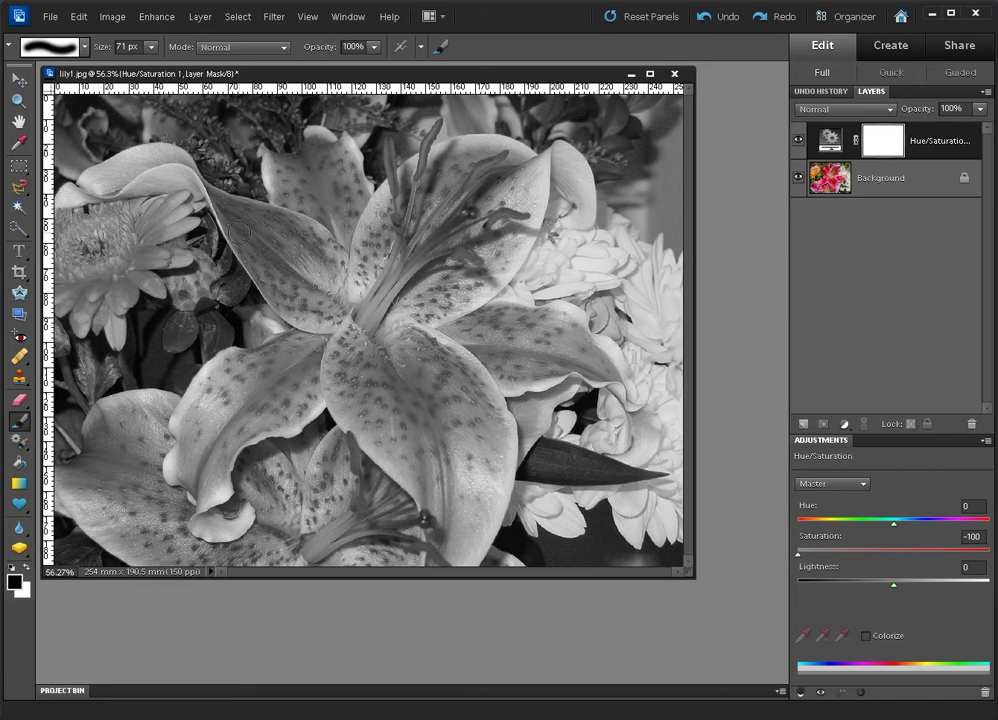
Paint black on the adjustment layer's mask to bring back colour in the upper-left lily petal and its curled tip.
left_click(238, 232)
mouse_move(238, 232)
left_mouse_down()
mouse_move(287, 297)
mouse_move(336, 292)
mouse_move(306, 249)
mouse_move(237, 211)
mouse_move(317, 285)
mouse_move(337, 268)
mouse_move(305, 225)
mouse_move(214, 190)
left_mouse_up()
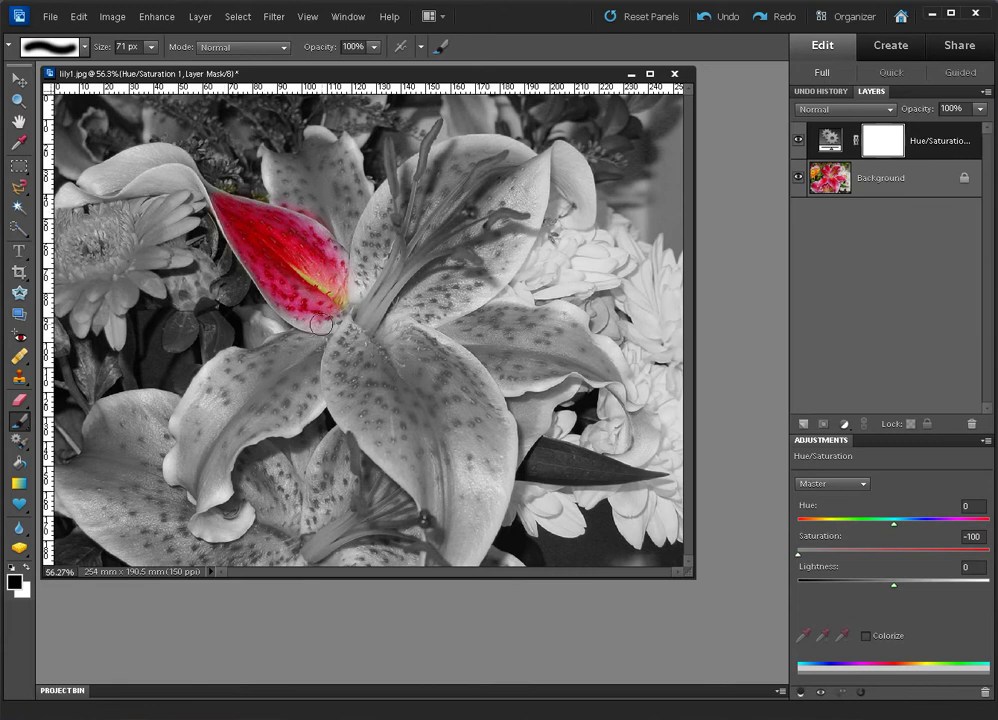
mouse_move(160, 160)
left_mouse_down()
mouse_move(113, 170)
mouse_move(82, 183)
mouse_move(151, 168)
left_mouse_up()
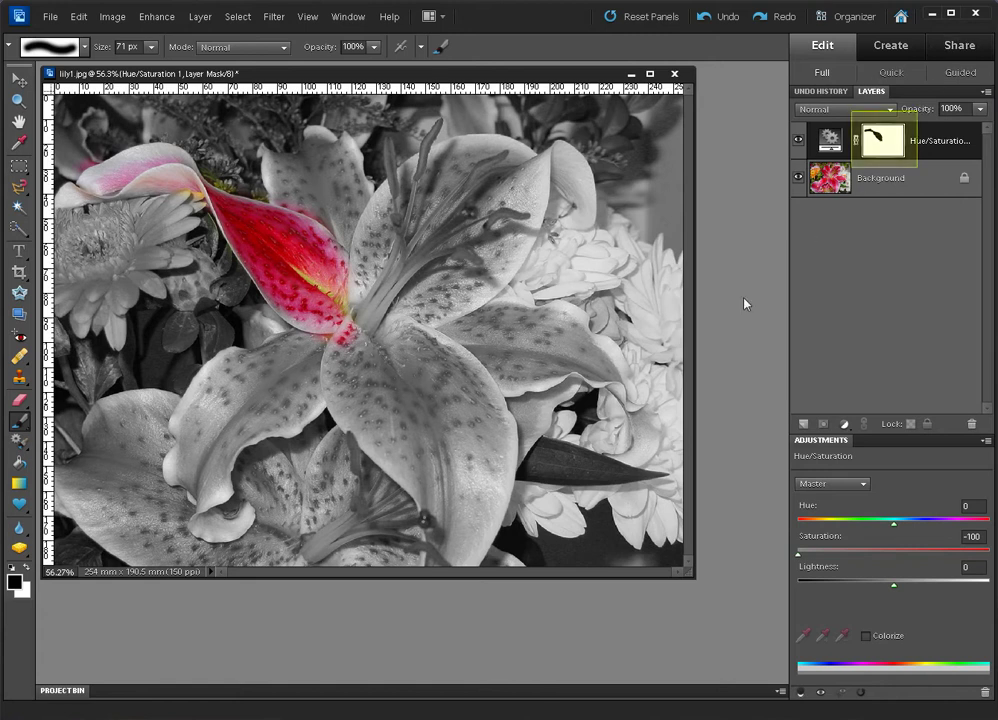
left_click_drag(195, 203, 148, 200)
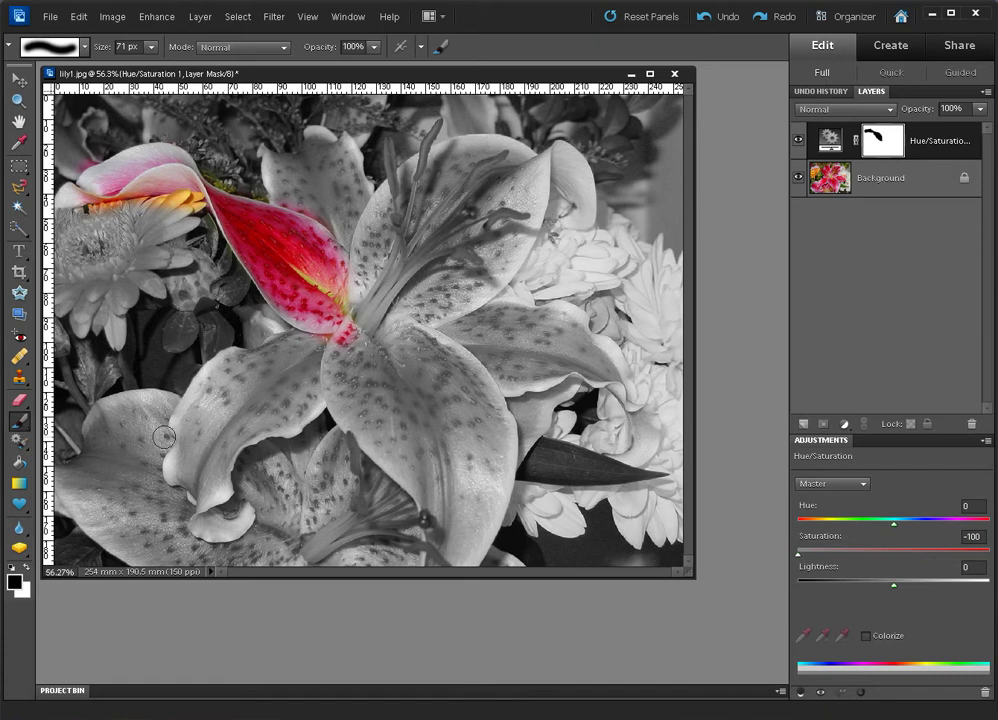
Paint white on the mask over colour spilled onto the neighbouring flower, then repeat with a test spill in black and a white correction.
left_click(25, 576)
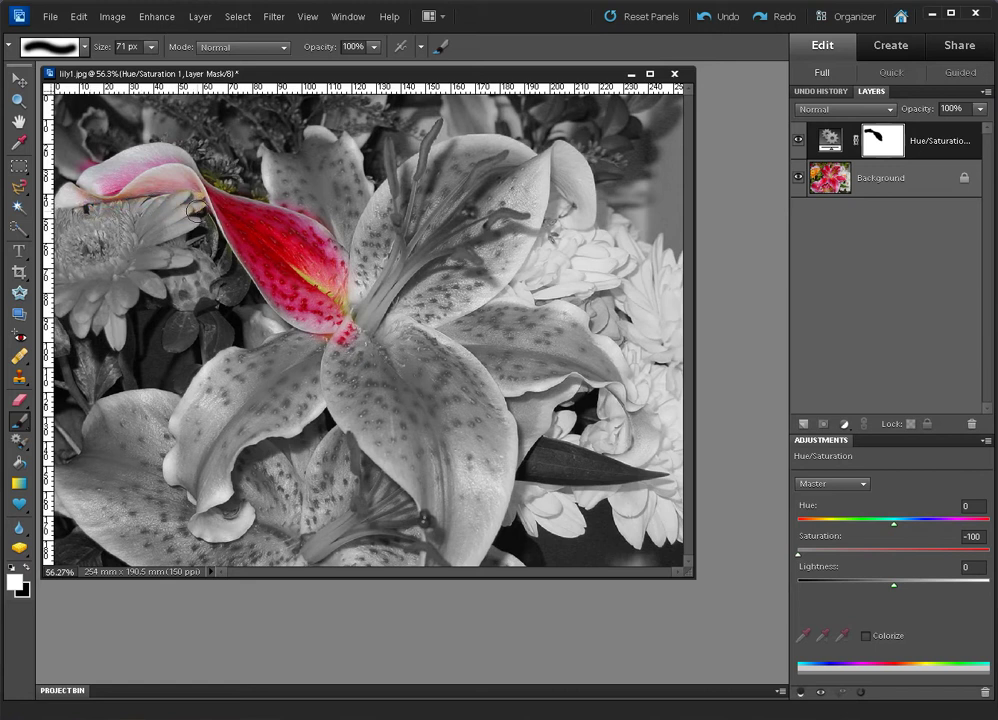
left_click(27, 569)
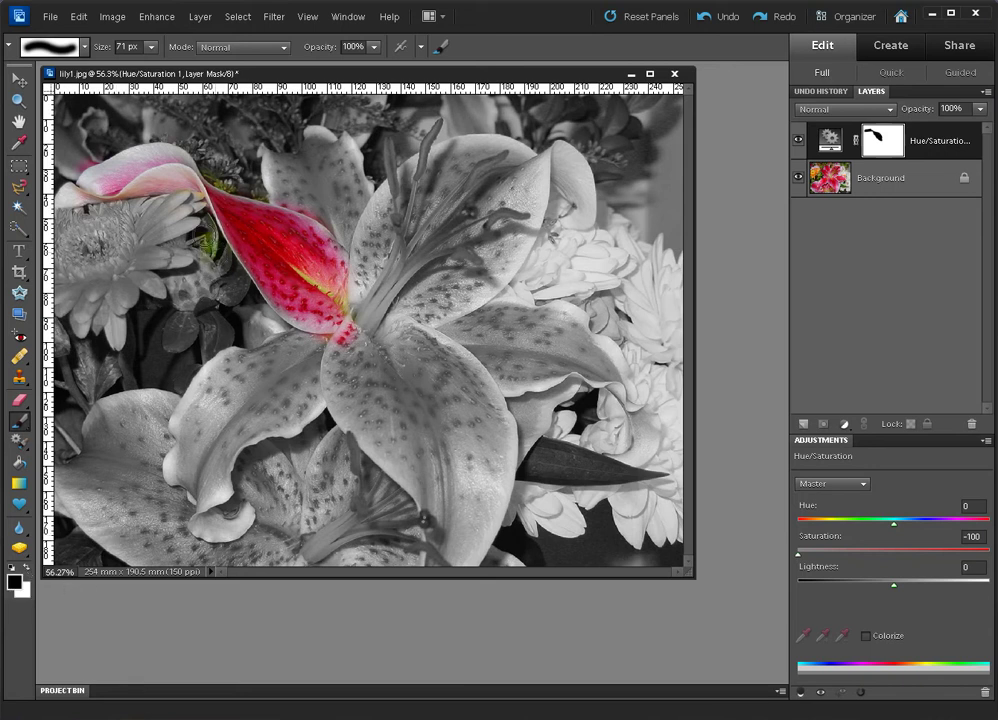
left_click_drag(165, 202, 190, 220)
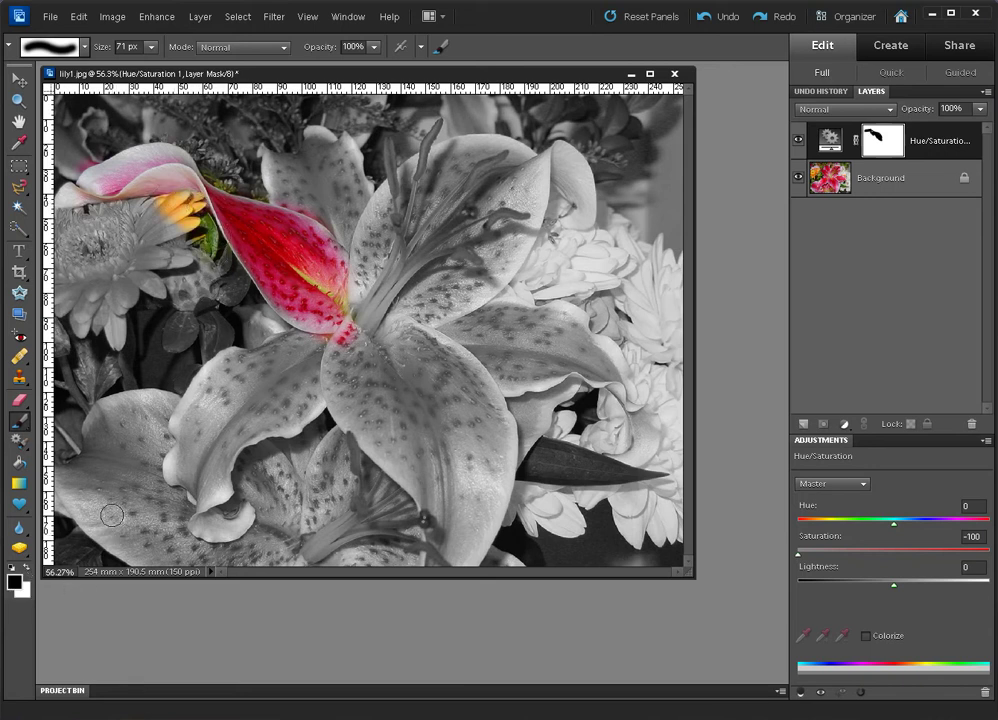
key("x")
mouse_move(157, 222)
left_mouse_down()
mouse_move(185, 205)
mouse_move(196, 235)
mouse_move(192, 200)
mouse_move(164, 198)
mouse_move(161, 211)
mouse_move(181, 248)
left_mouse_up()
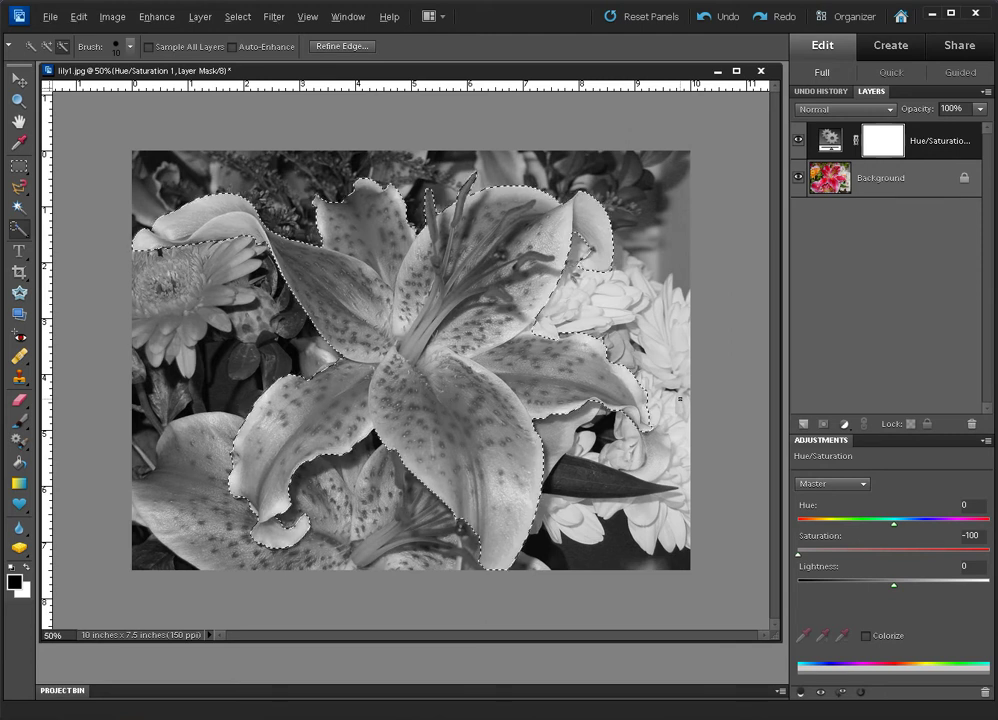
Fill the selected lily area of the Hue/Saturation layer's mask with black.
key("alt+BackSpace")
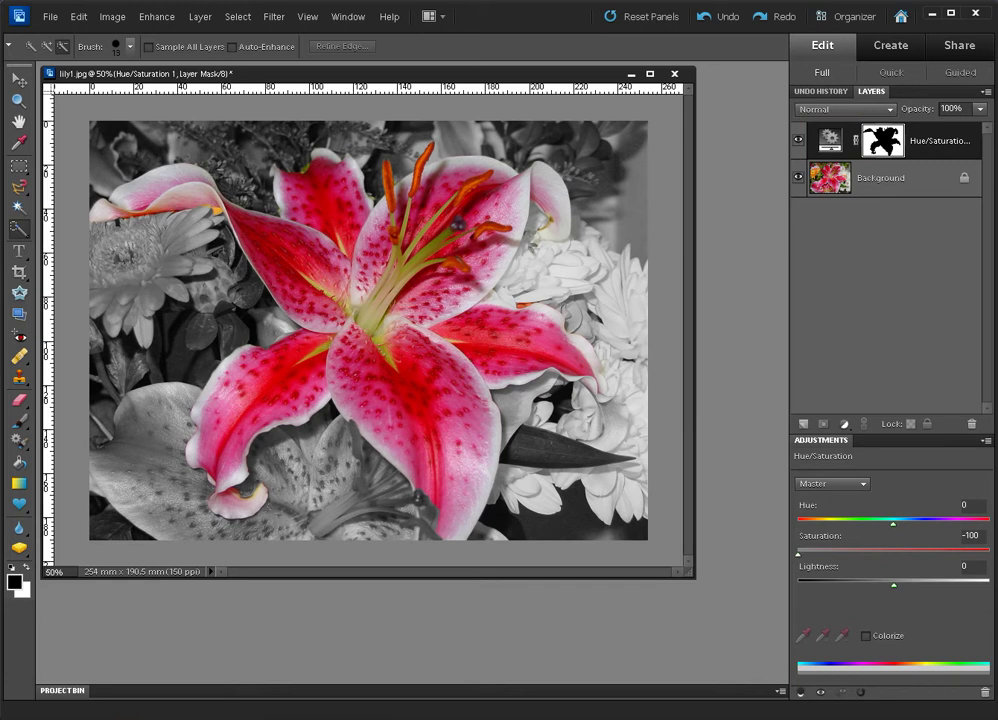
Set the adjustment layer's Saturation to -1 and Hue to +180, and lower the layer's opacity.
left_click_drag(795, 553, 895, 565)
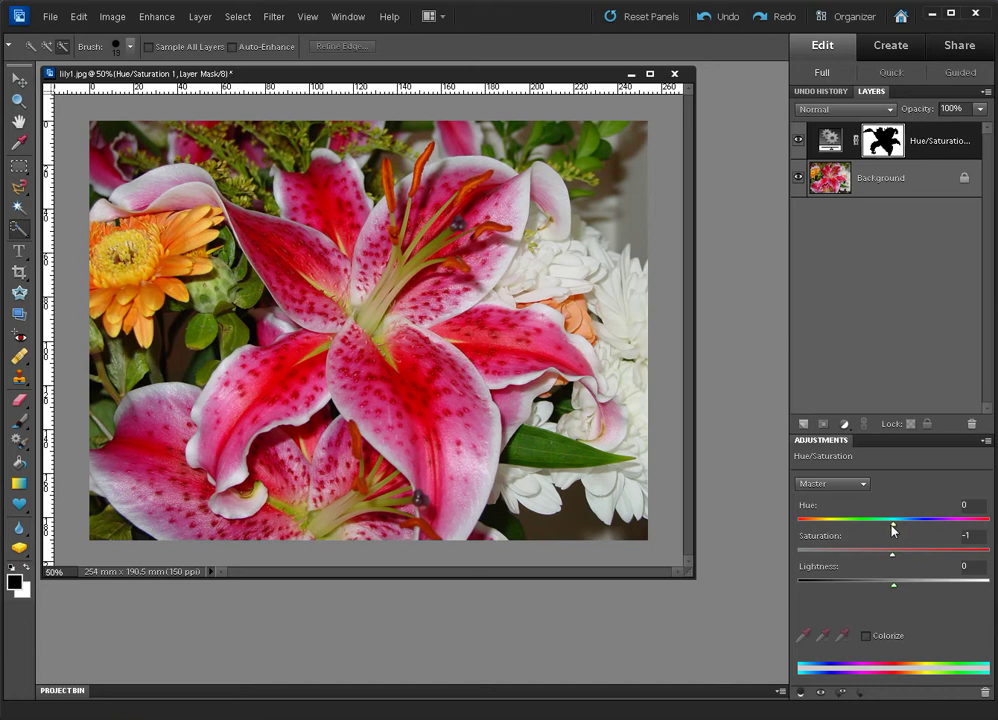
left_click_drag(893, 528, 989, 535)
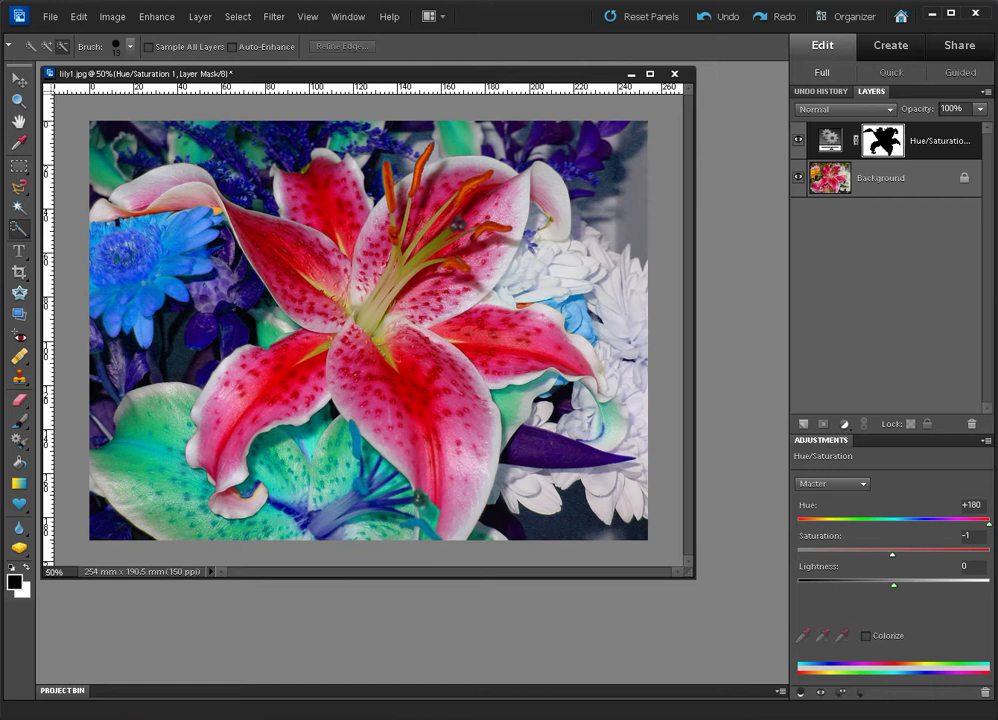
left_click(980, 108)
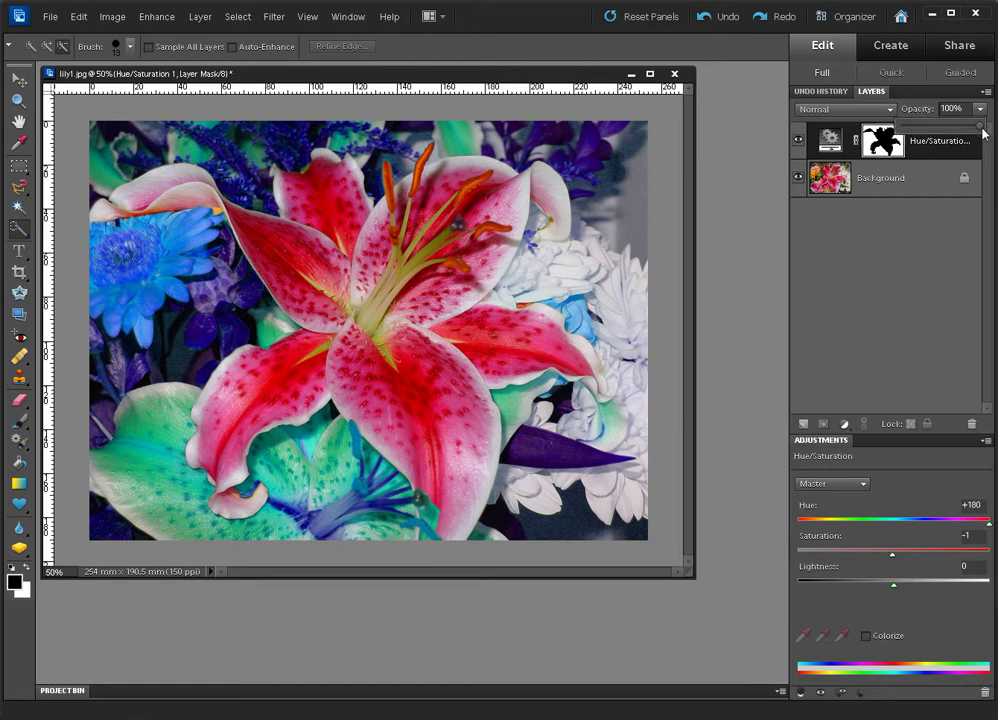
left_click_drag(984, 131, 958, 132)
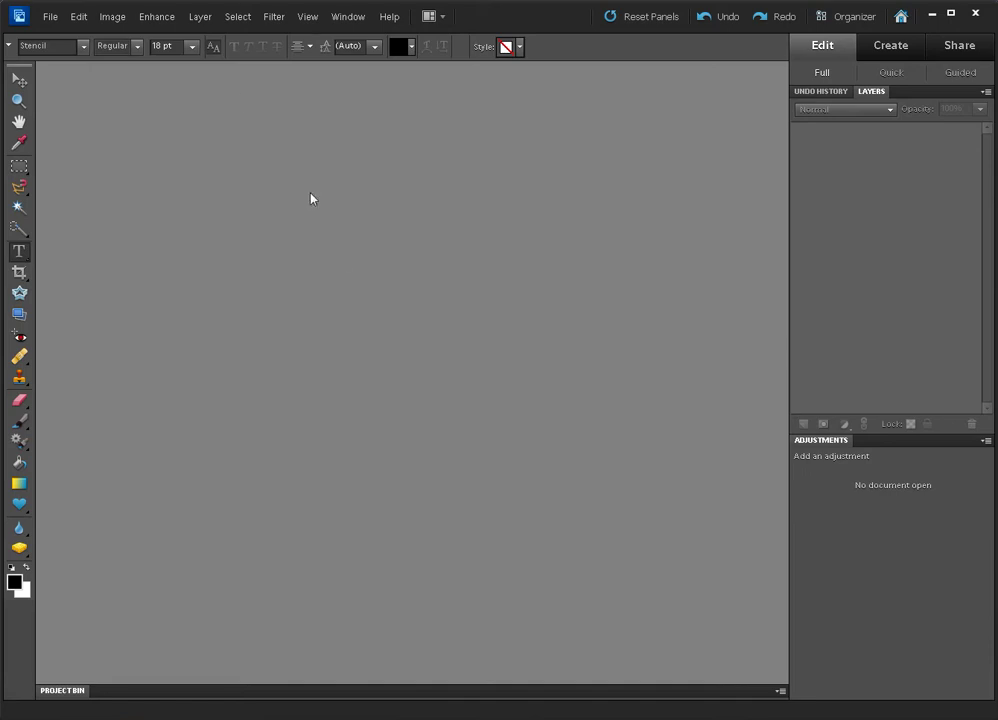
Open the photo grassesandleaves.jpg.
left_click(50, 16)
left_click(72, 46)
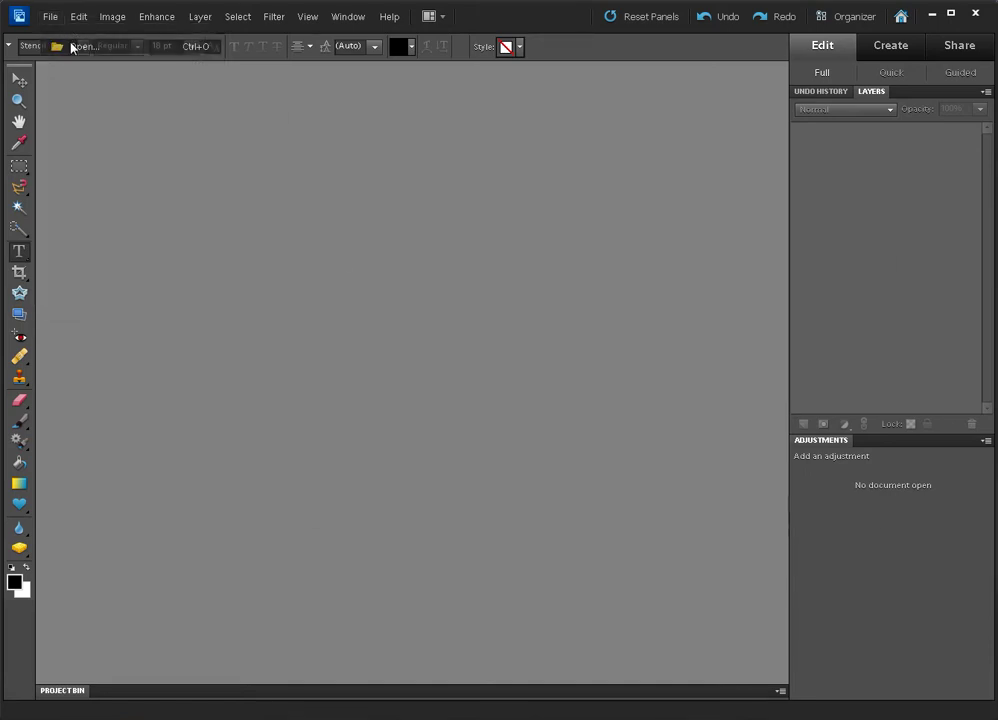
double_click(465, 307)
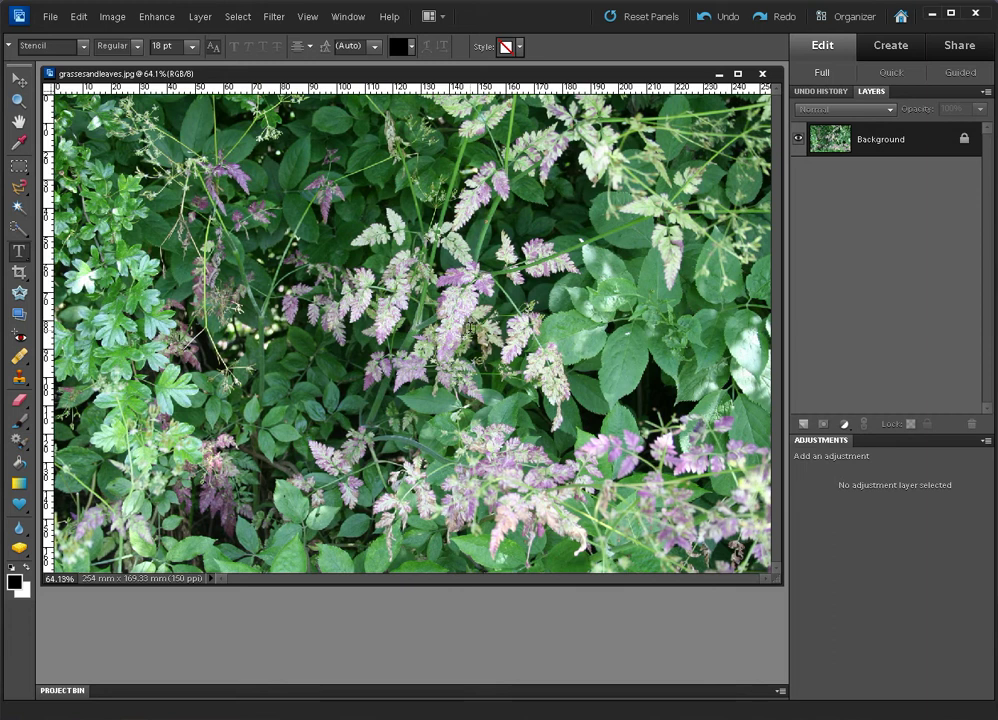
Add the text "FAT TEXT" on two lines over the photo in red Stencil at 72 pt.
left_click(194, 47)
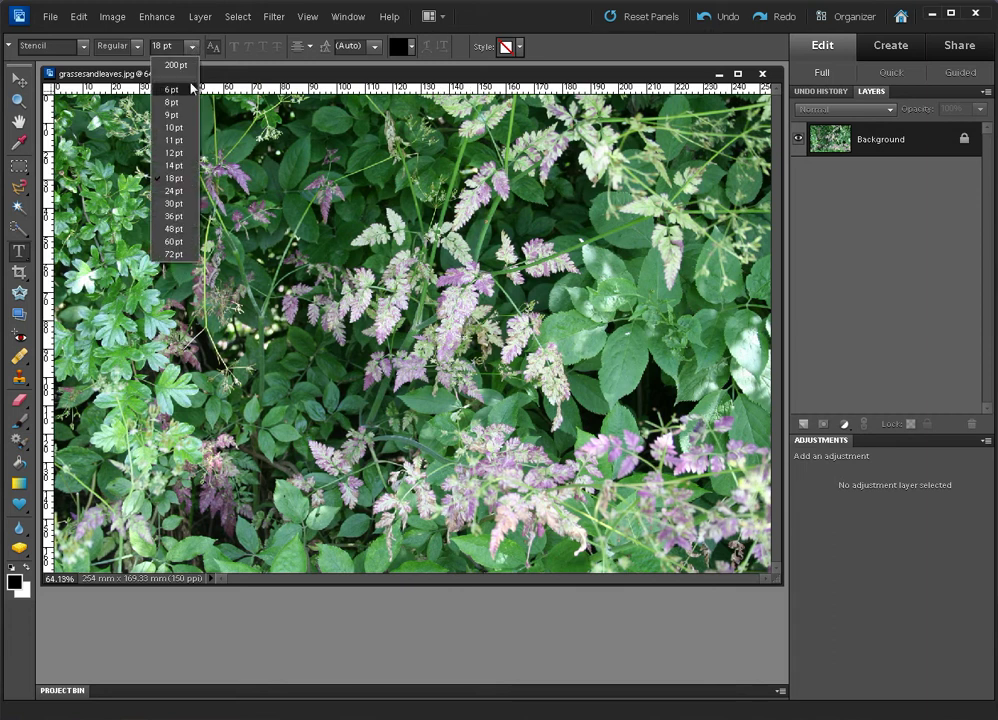
left_click(186, 255)
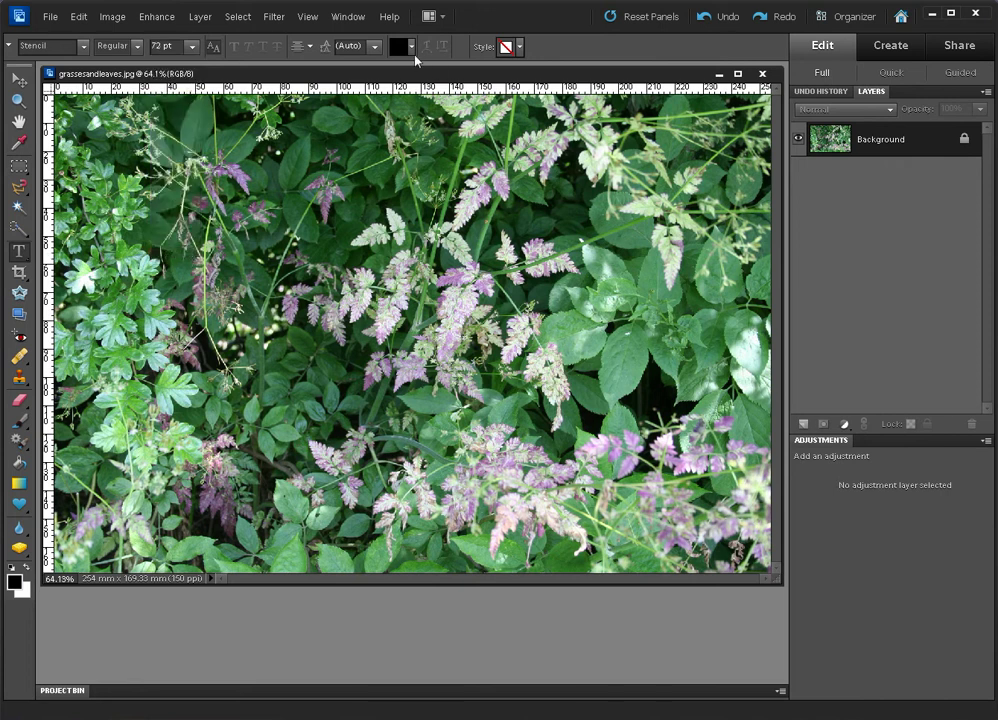
left_click(412, 49)
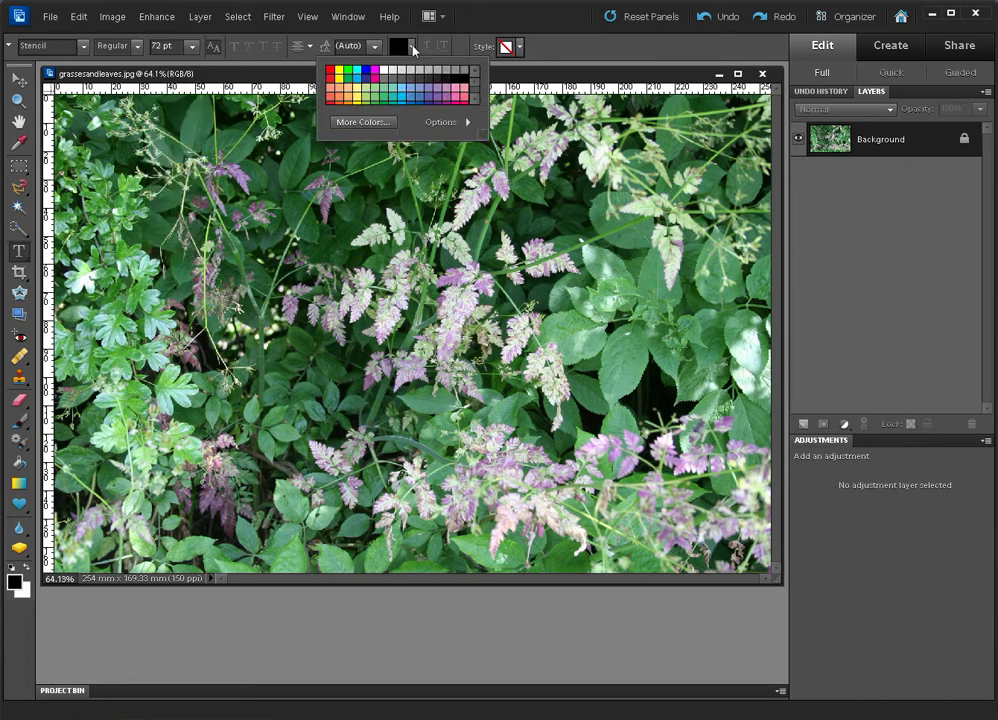
left_click(330, 70)
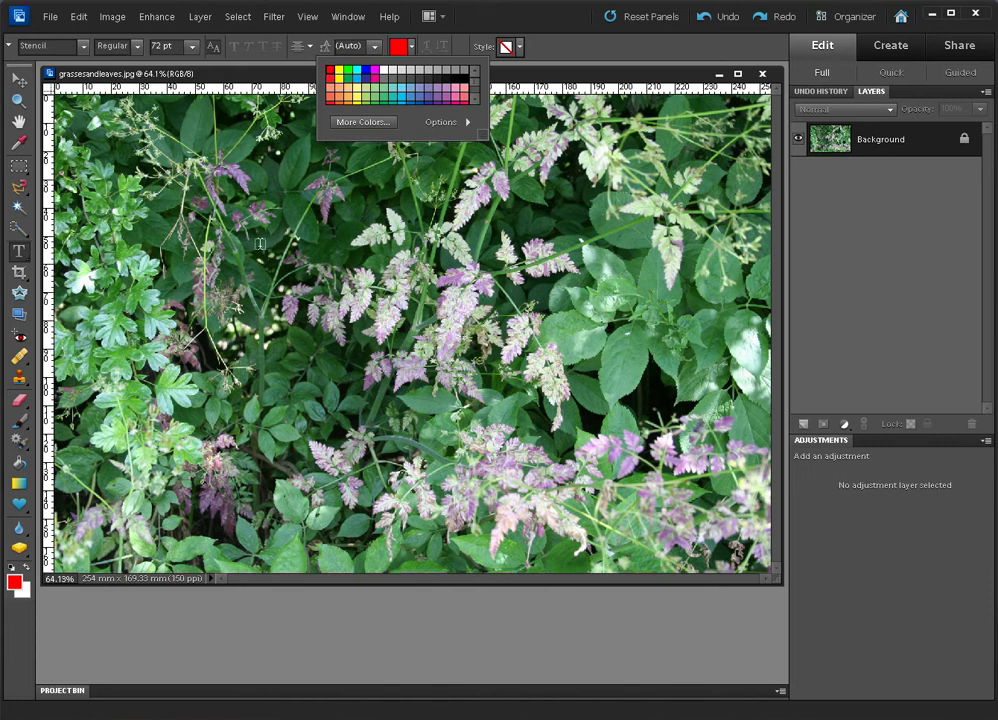
left_click(355, 310)
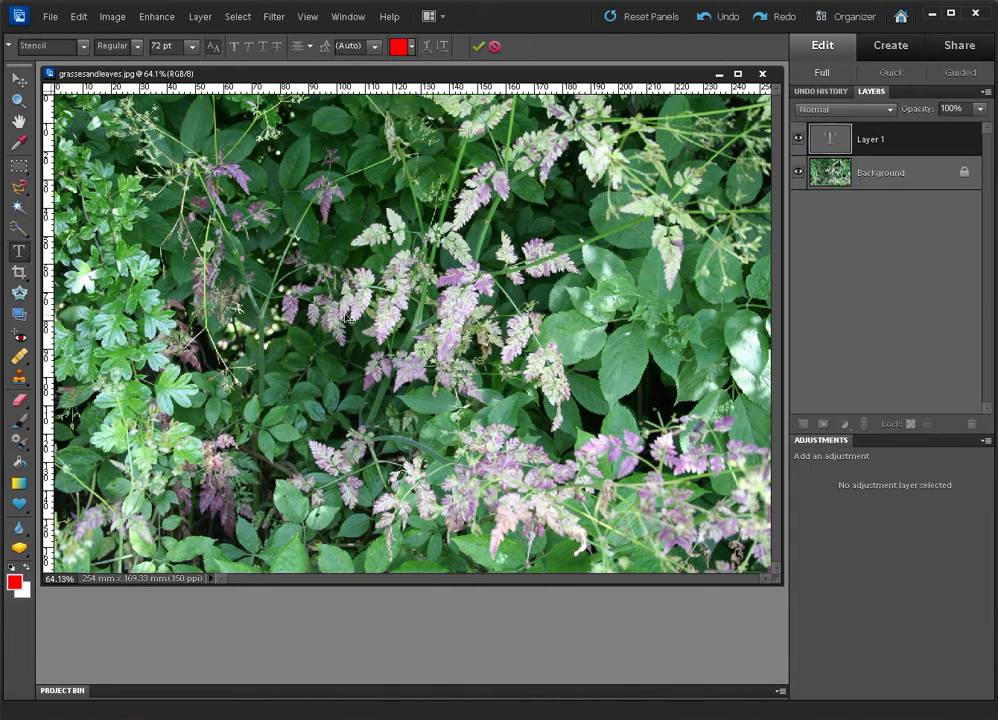
type("FAT")
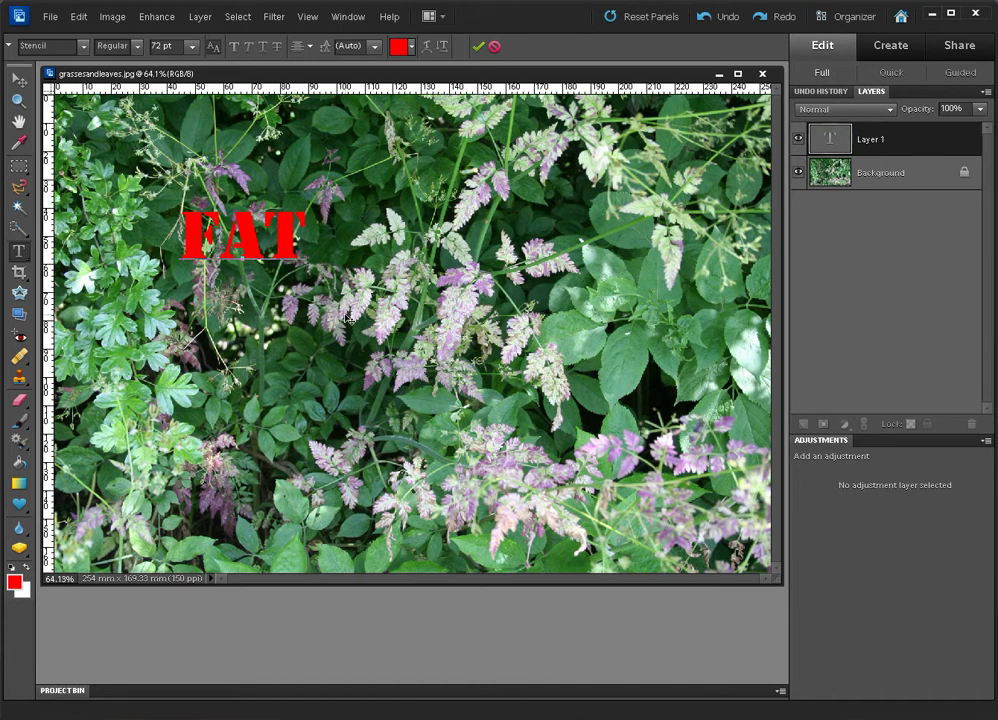
key("Return")
type("TEXT")
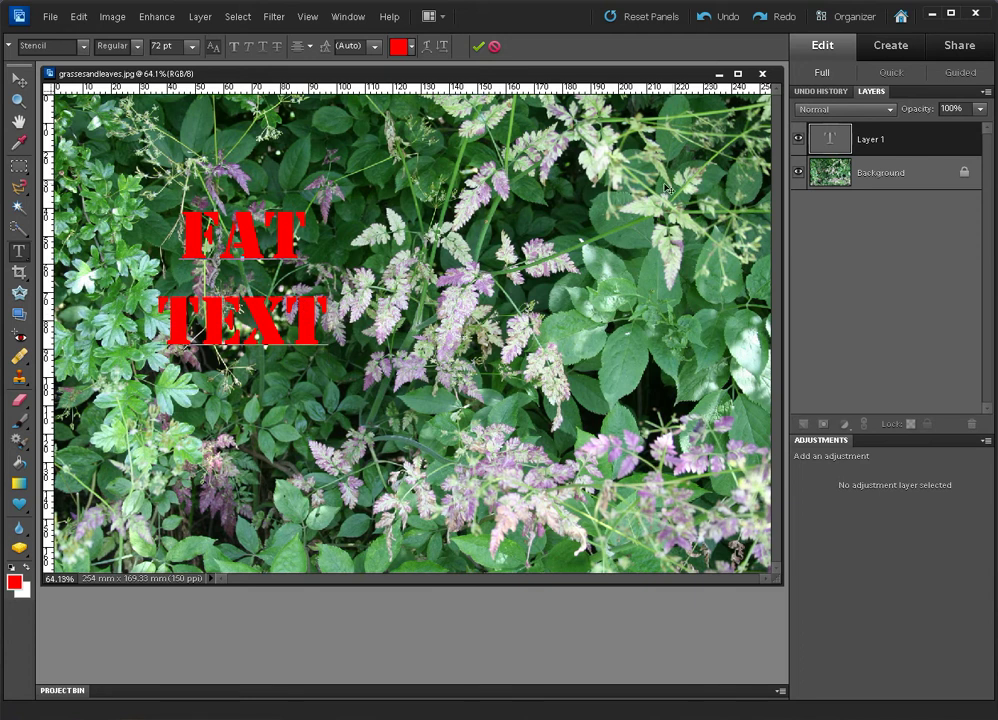
Enlarge all of the "FAT TEXT" lettering to 200 pt and move it to the middle of the photo.
left_click(832, 133)
double_click(832, 134)
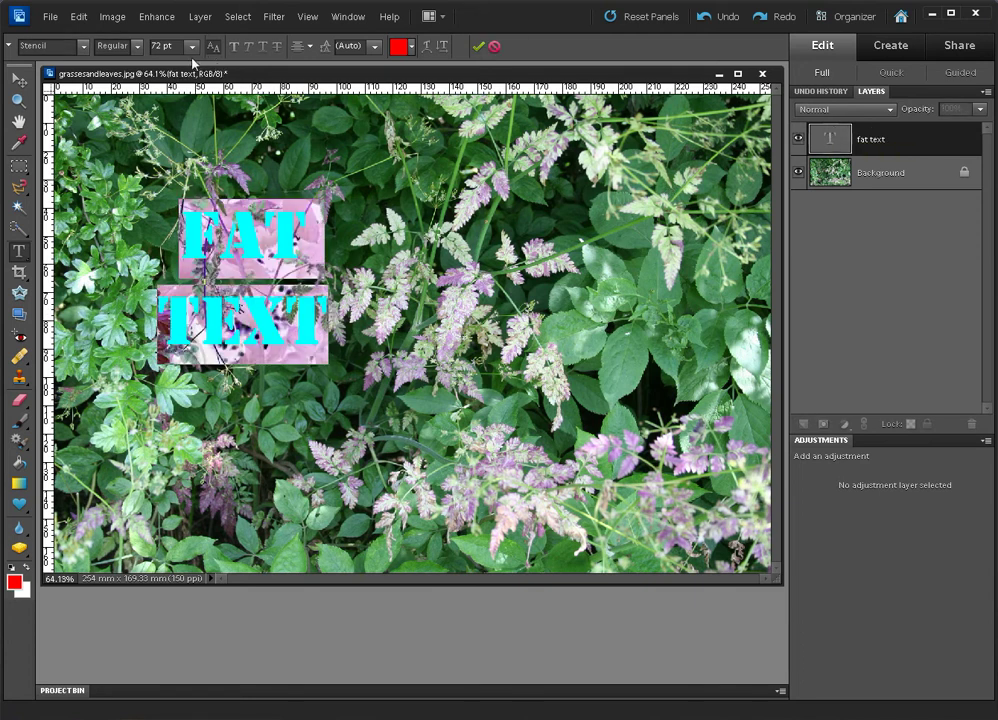
left_click(157, 46)
type("150")
key("Return")
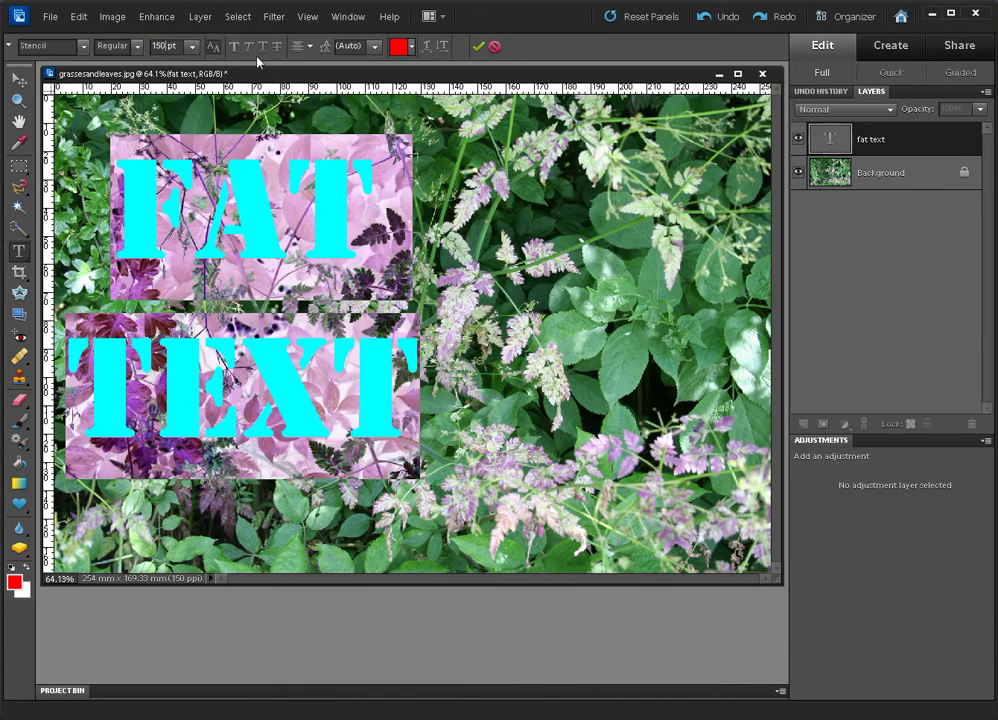
double_click(157, 46)
type("200")
key("Return")
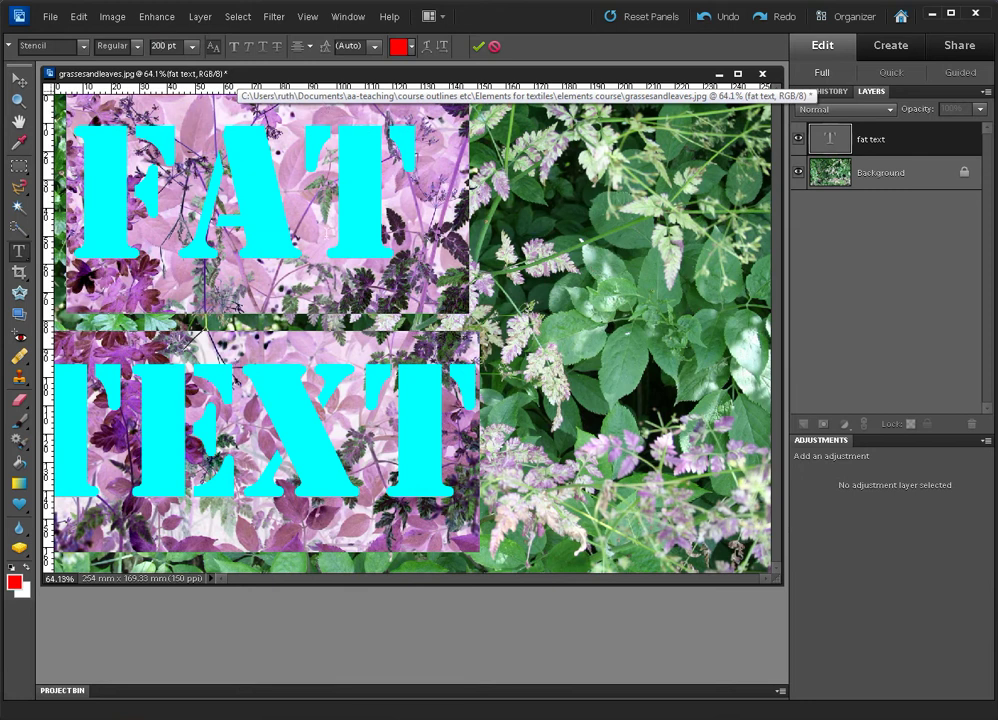
left_click_drag(306, 213, 452, 260)
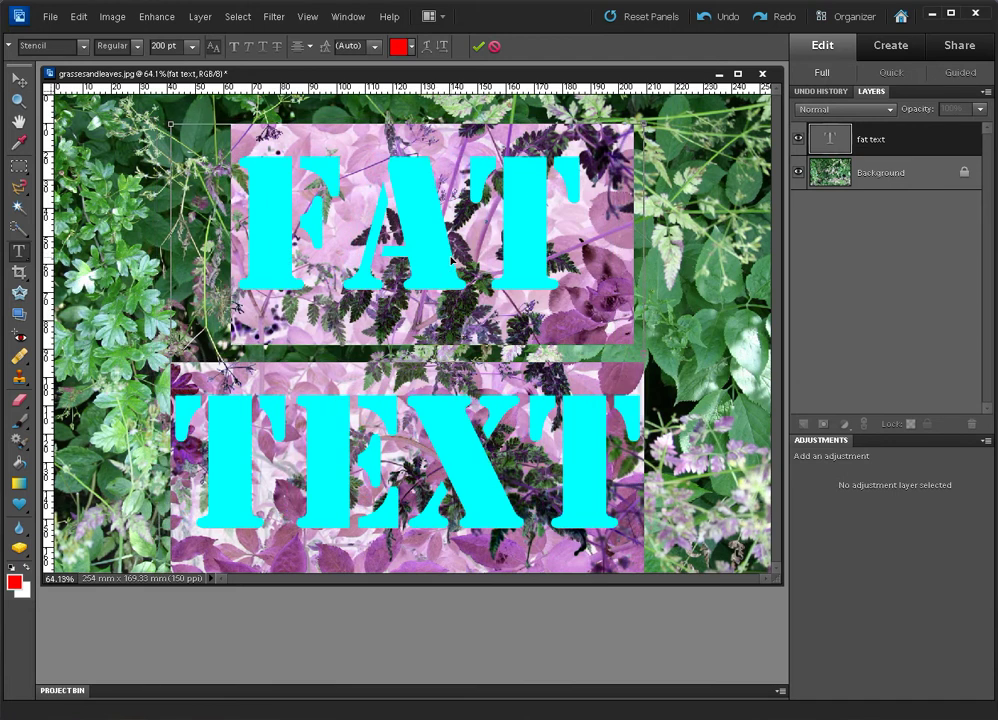
left_click(478, 46)
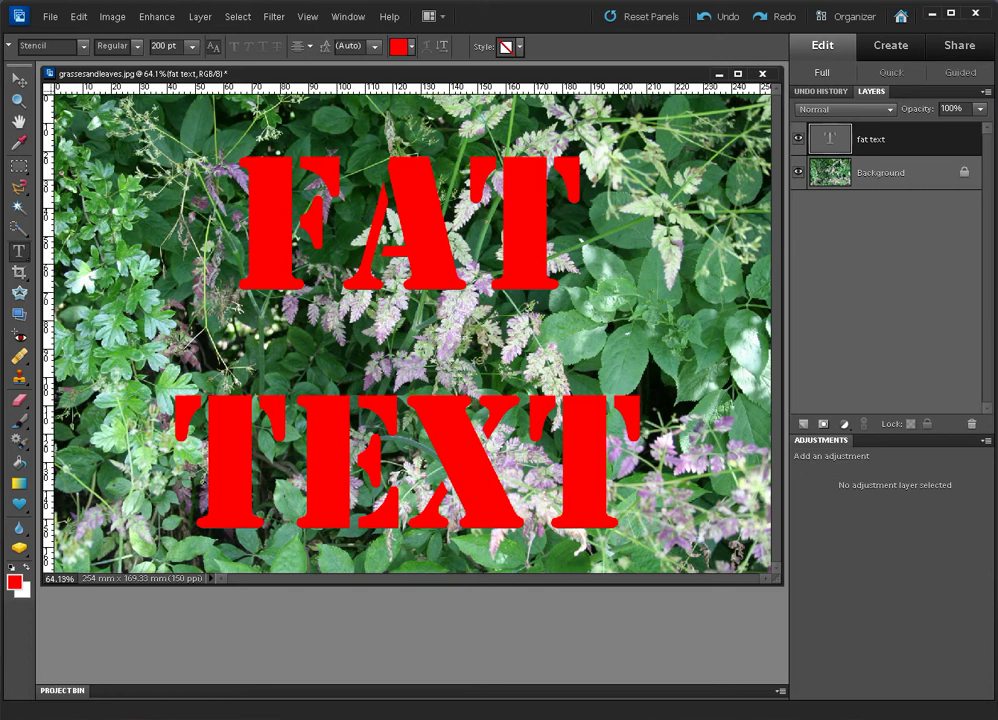
Convert the Background into a regular layer named "image".
left_click(880, 176)
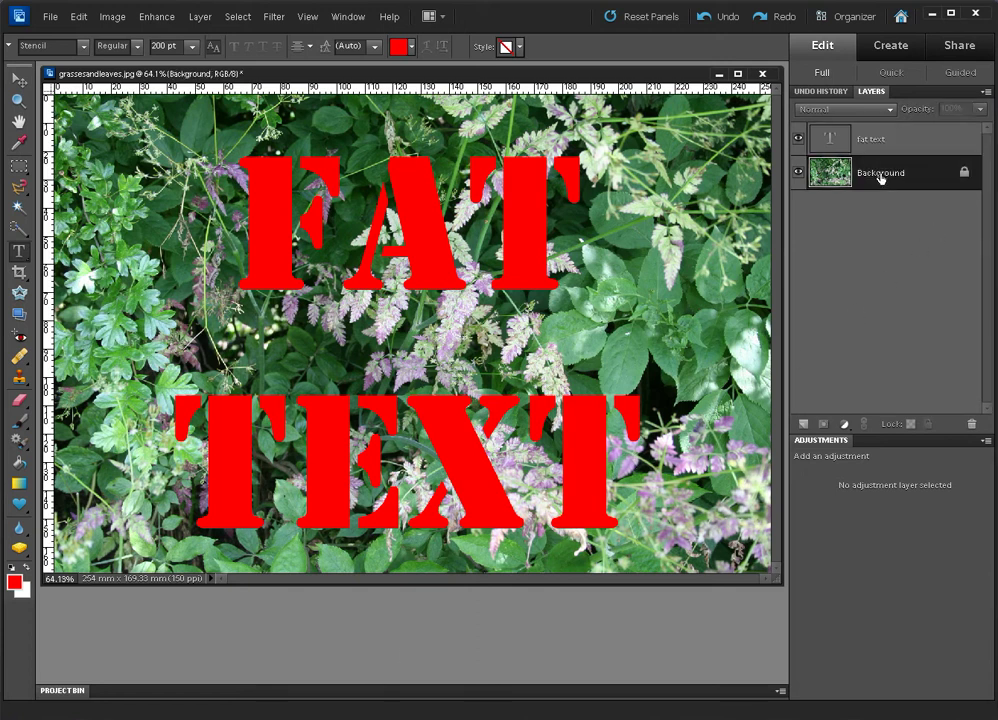
double_click(880, 176)
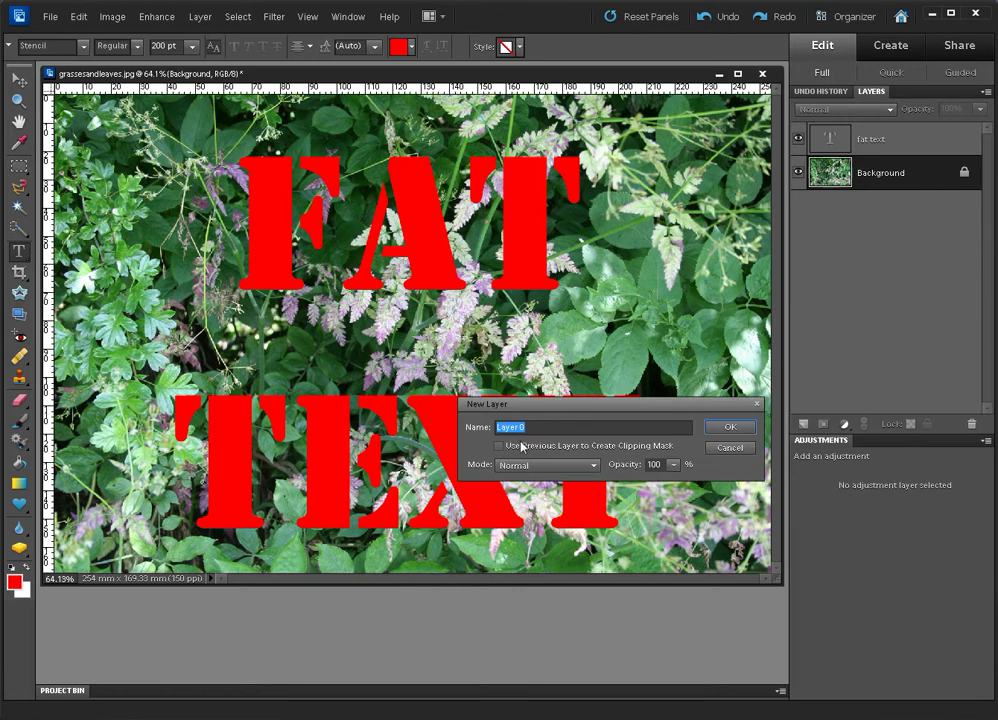
type("image")
left_click(728, 432)
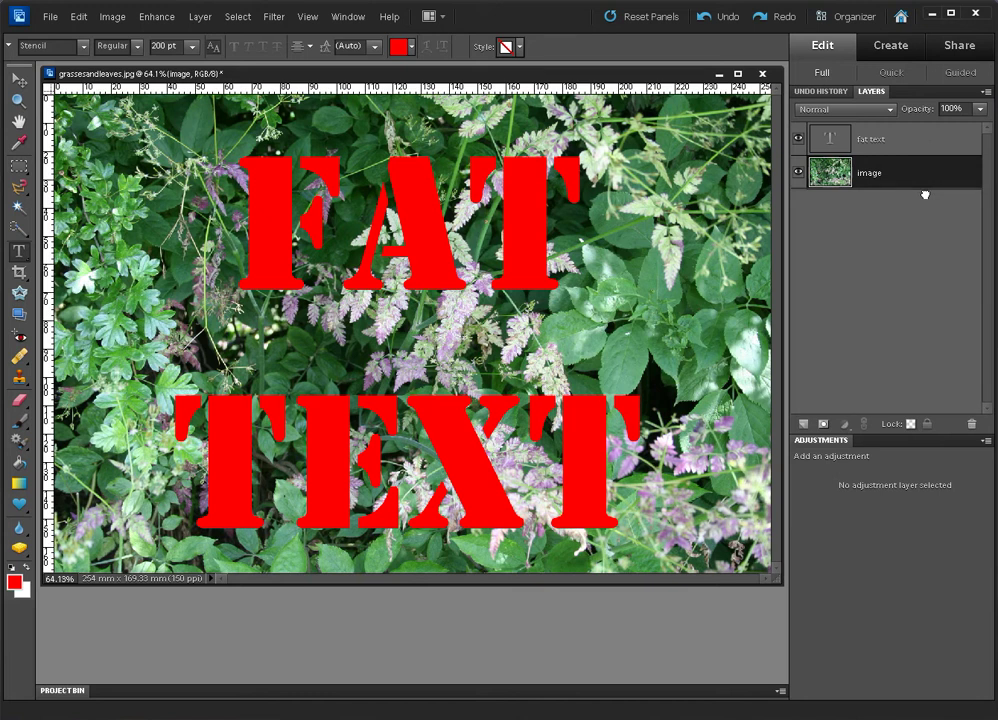
Place the image layer above the fat text layer and clip it to the text with a clipping mask.
left_click_drag(925, 194, 925, 194)
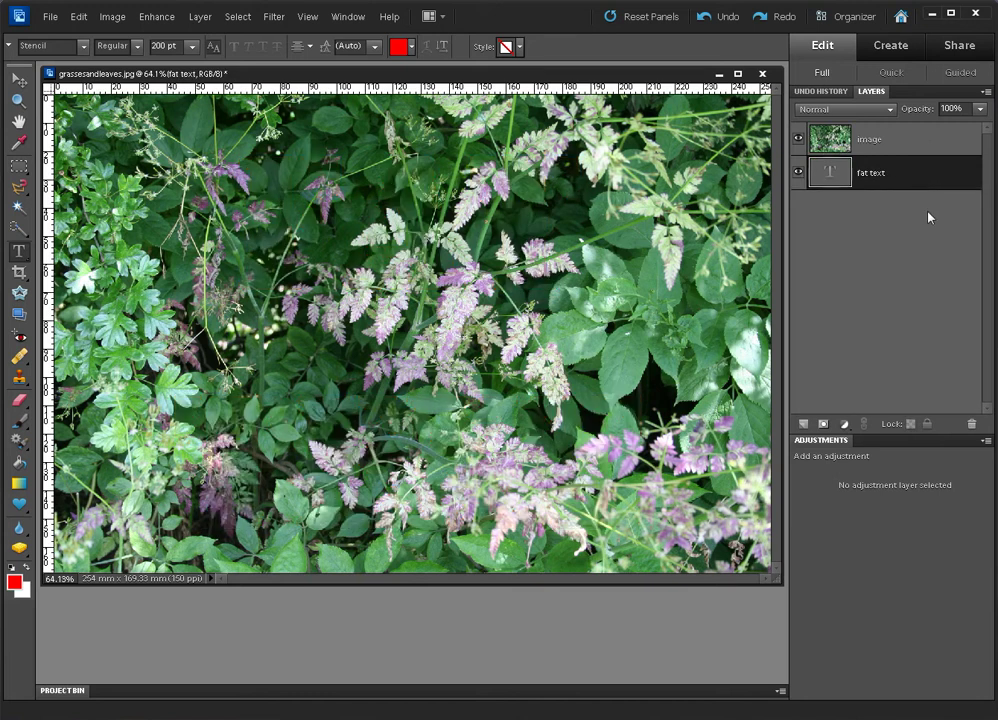
left_click(901, 140)
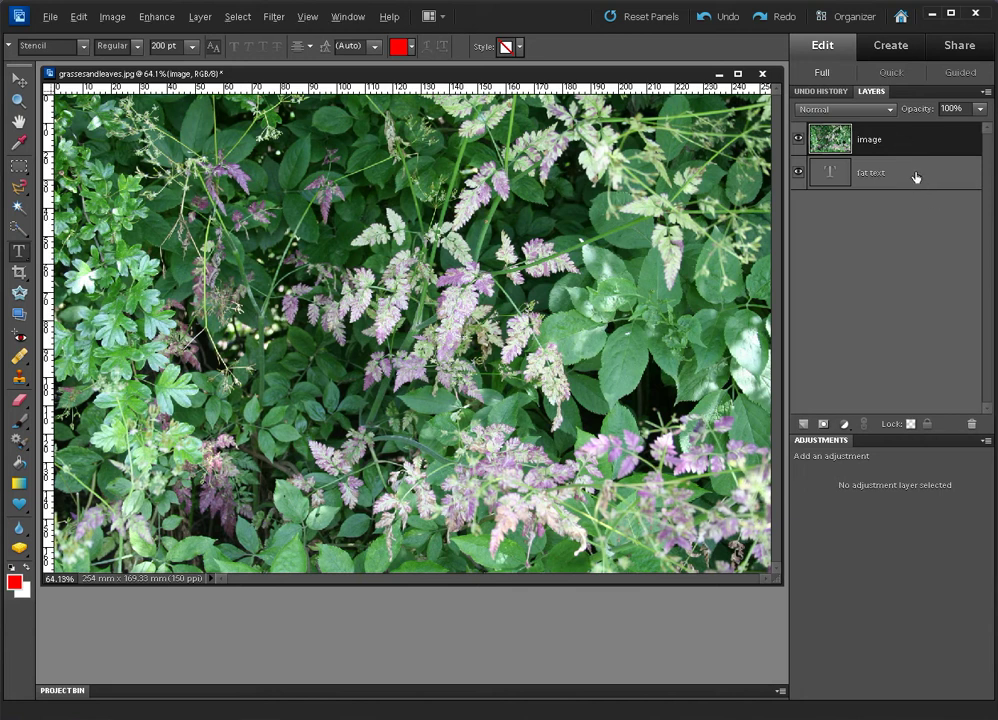
left_click(917, 158)
left_click(916, 156, "alt")
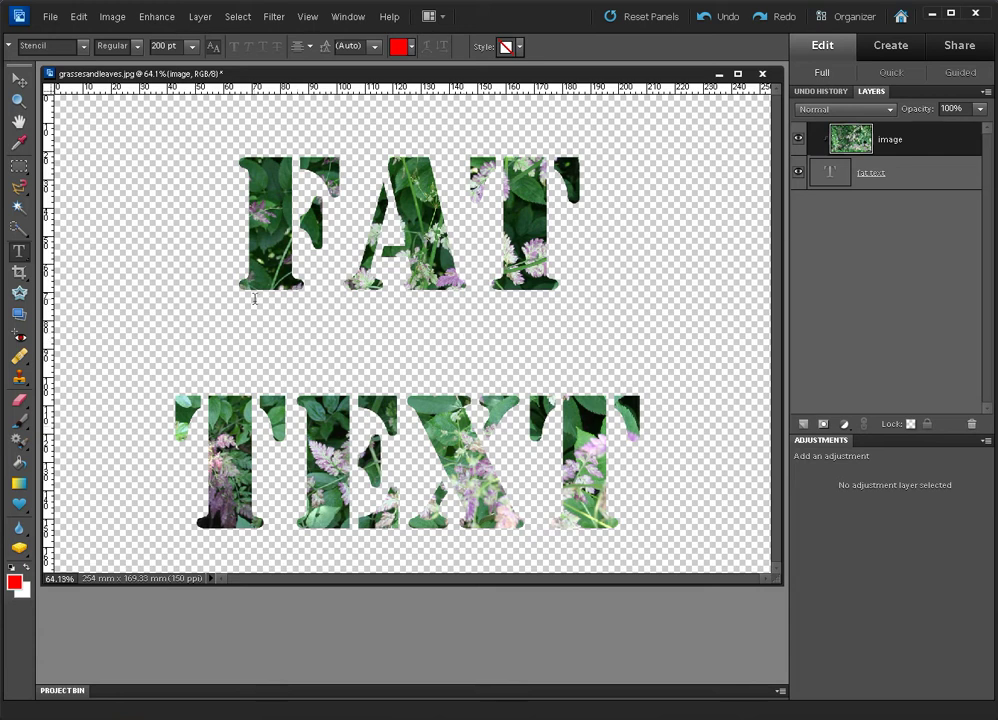
Add an empty layer and place it beneath the fat text layer.
left_click(801, 425)
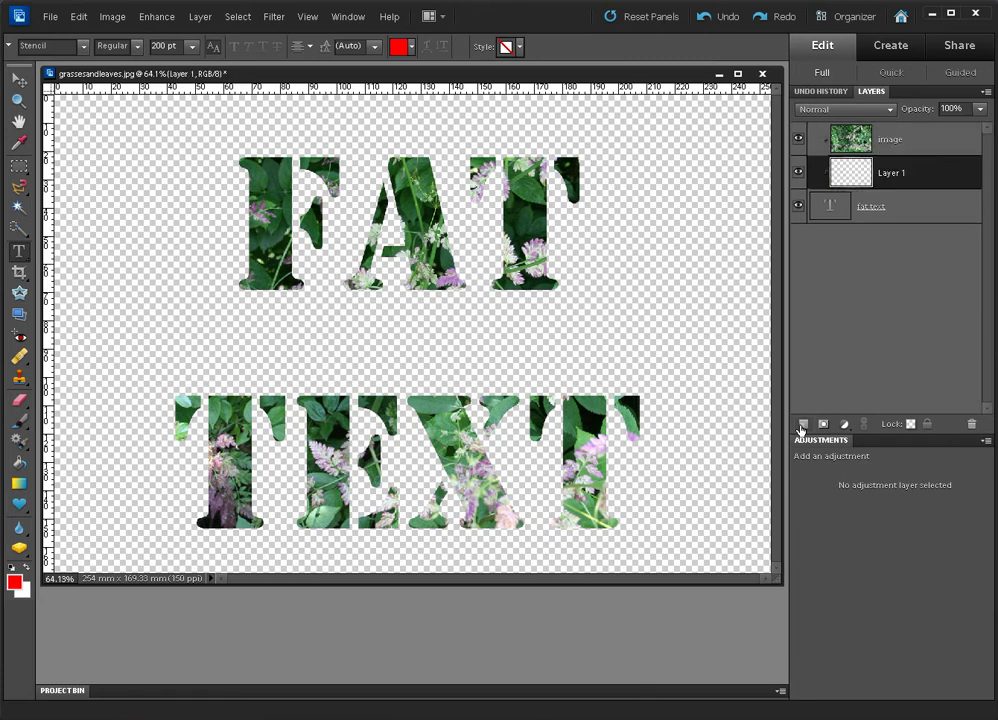
left_click_drag(919, 178, 916, 236)
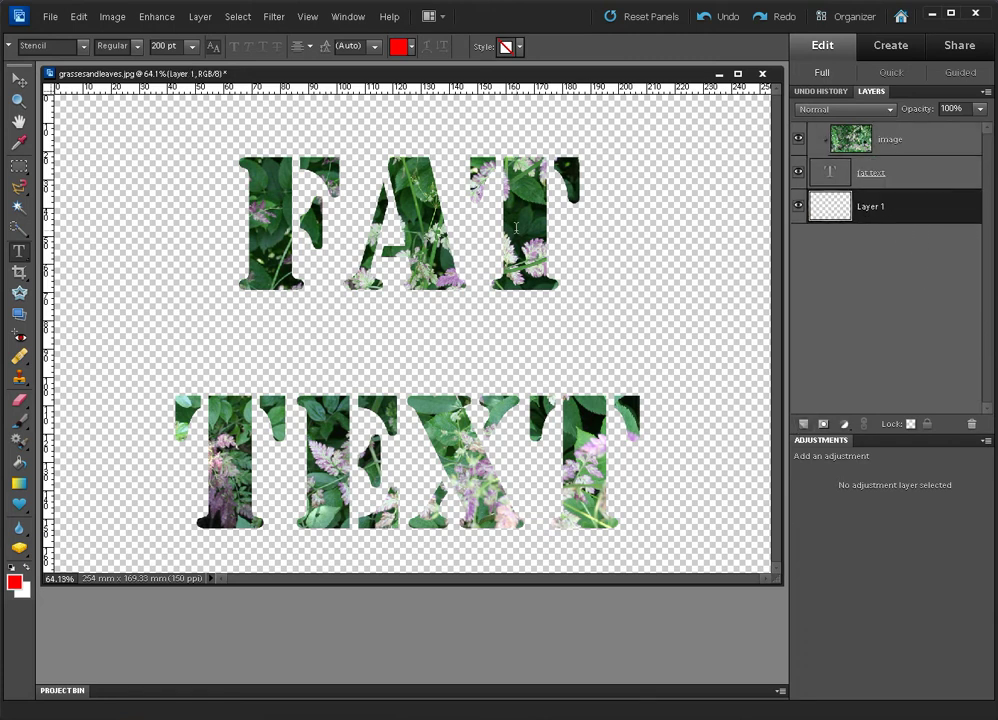
Sample purple 996699 from the photo-filled lettering as the foreground colour and green 669966 as the background colour.
left_click(15, 582)
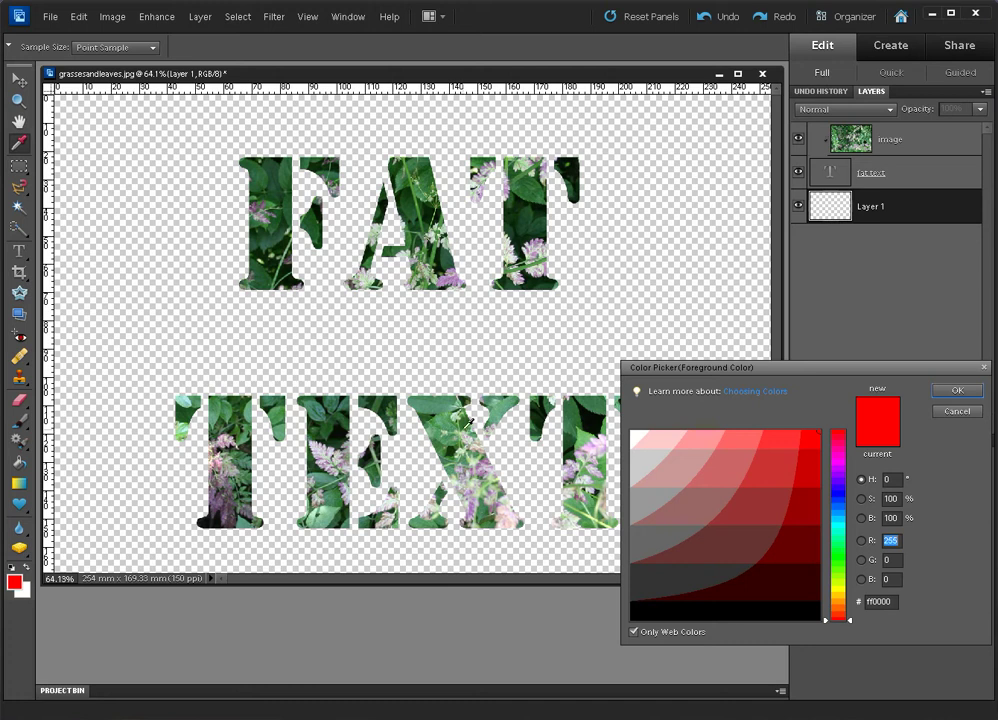
left_click(456, 267)
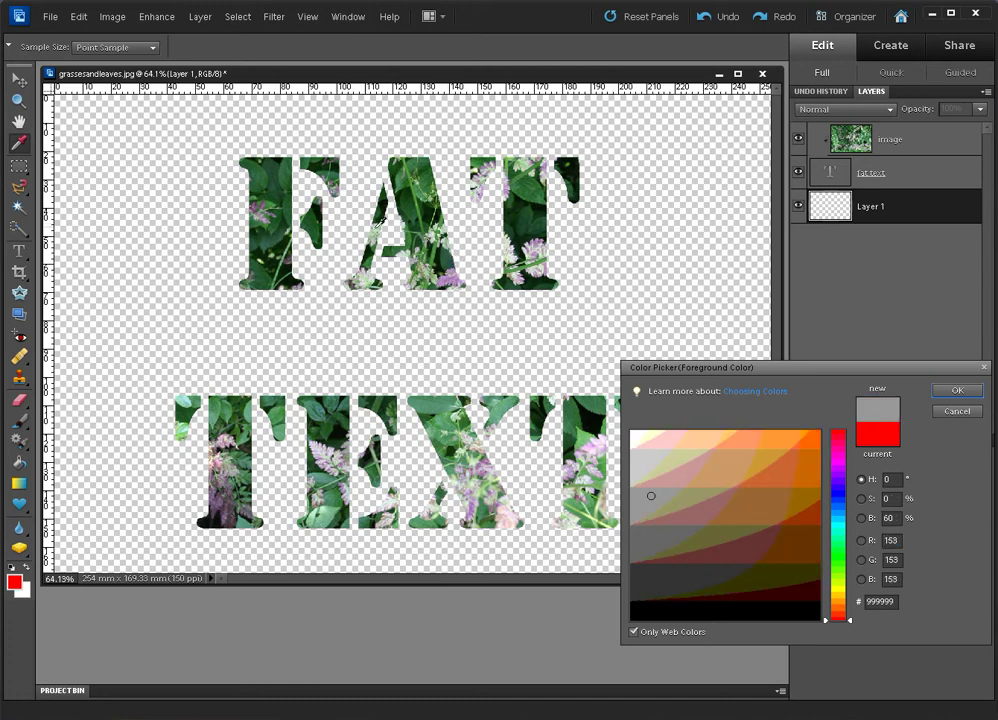
left_click(267, 203)
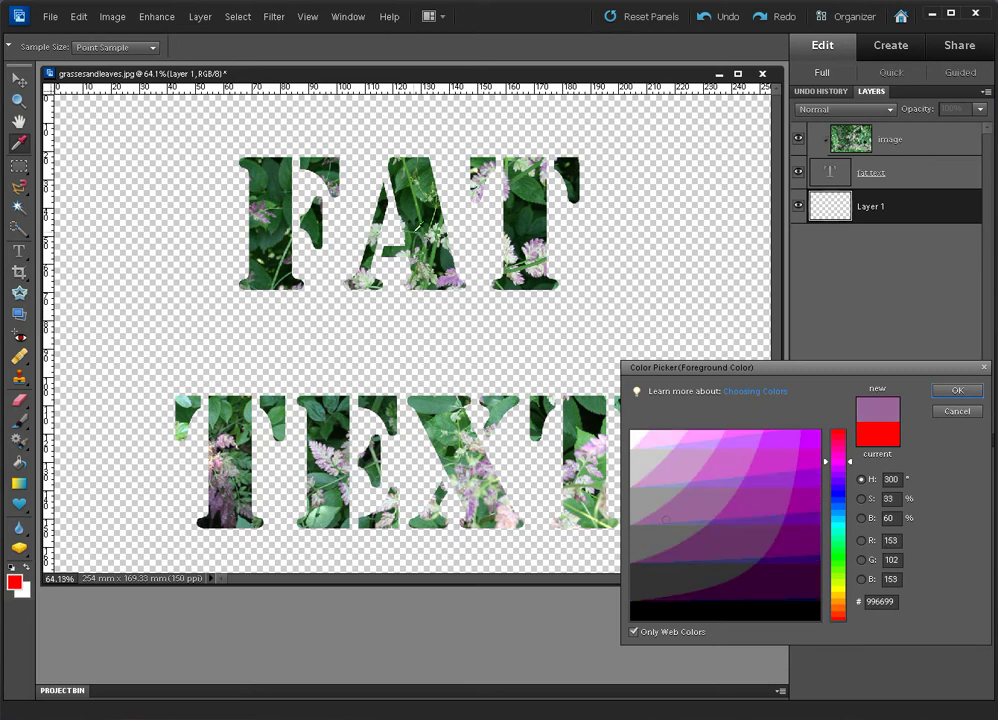
left_click(955, 393)
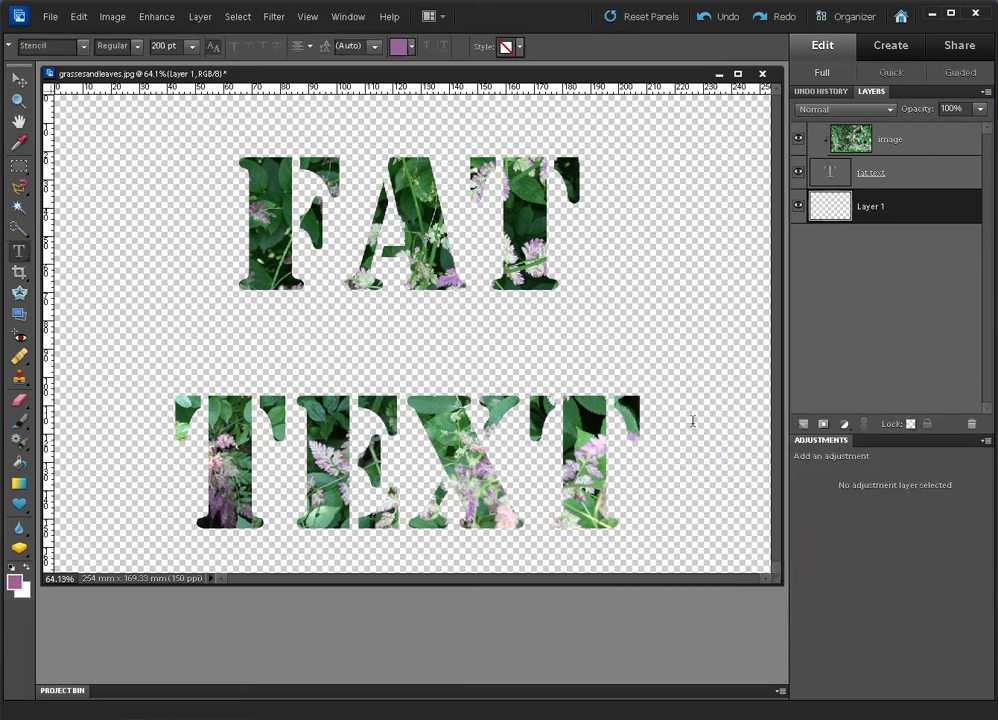
left_click(24, 589)
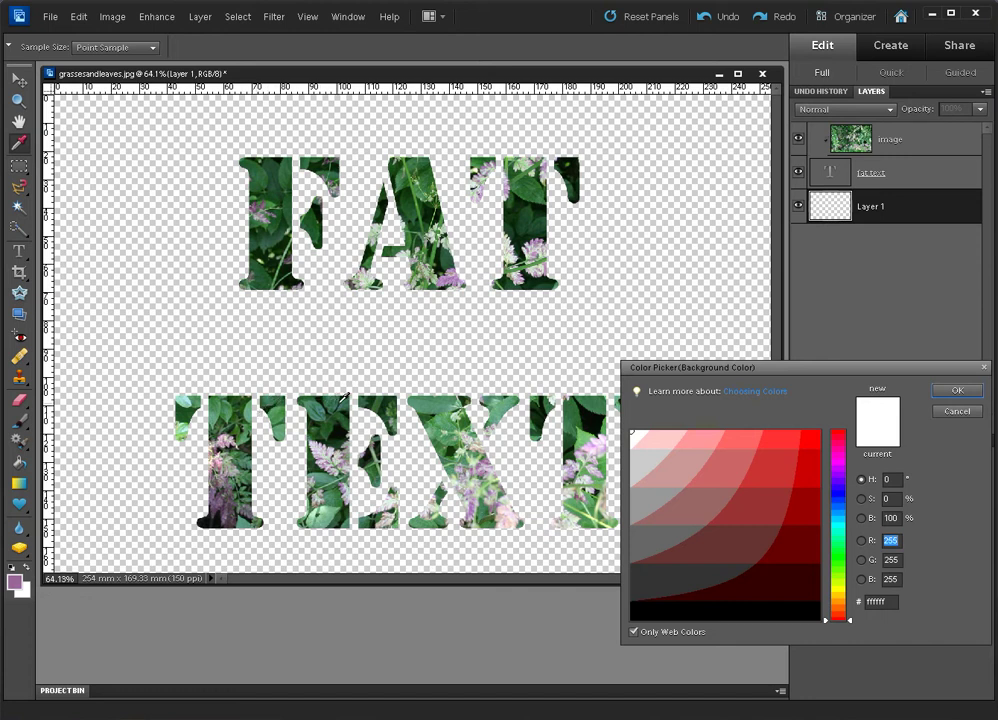
left_click(322, 401)
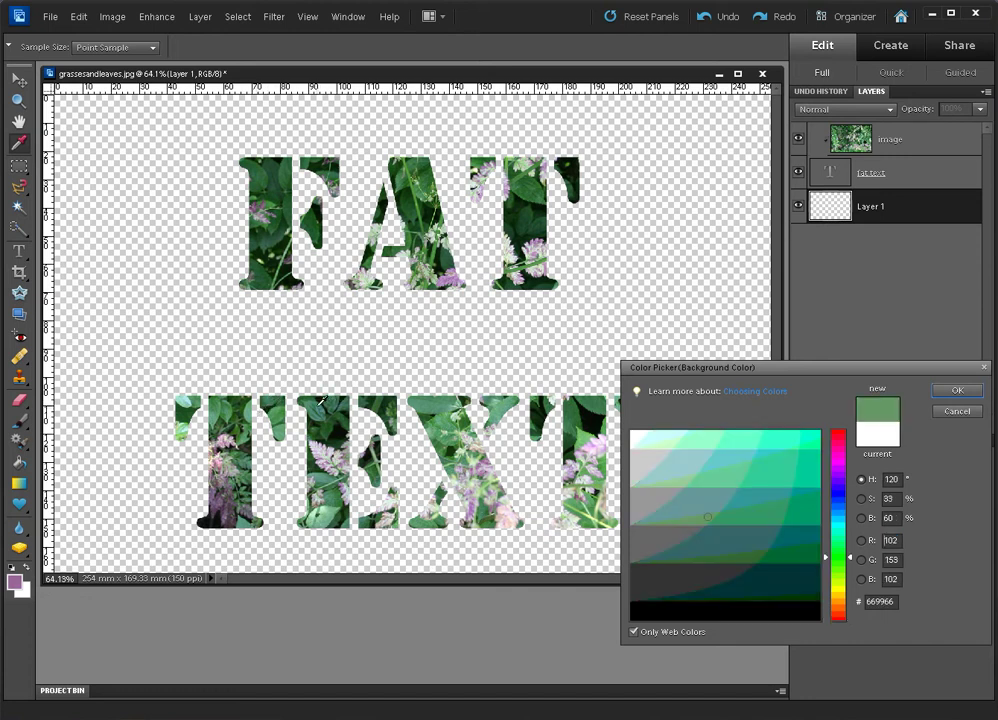
left_click(940, 390)
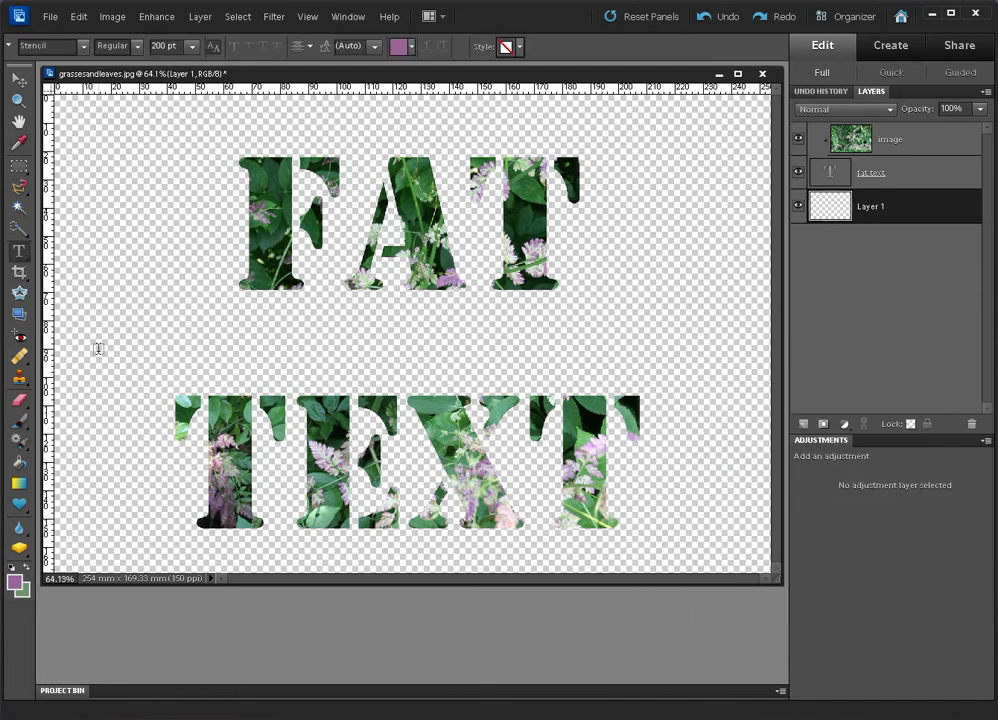
Fill Layer 1 with a linear purple-to-green gradient running from the top of the canvas to the bottom.
key("g")
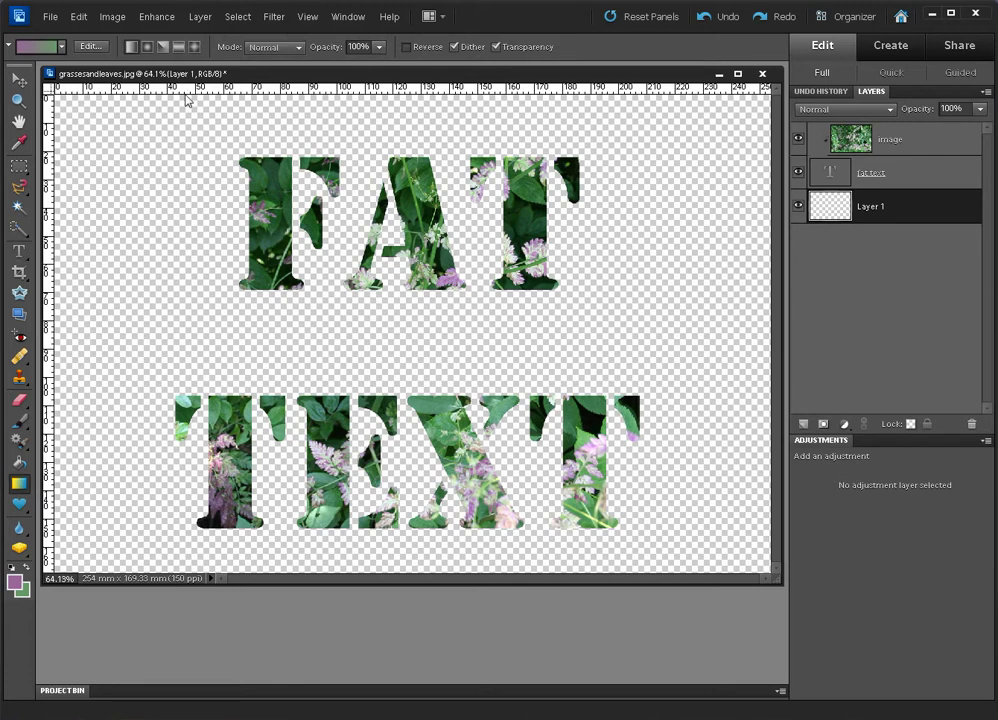
left_click_drag(186, 97, 191, 568)
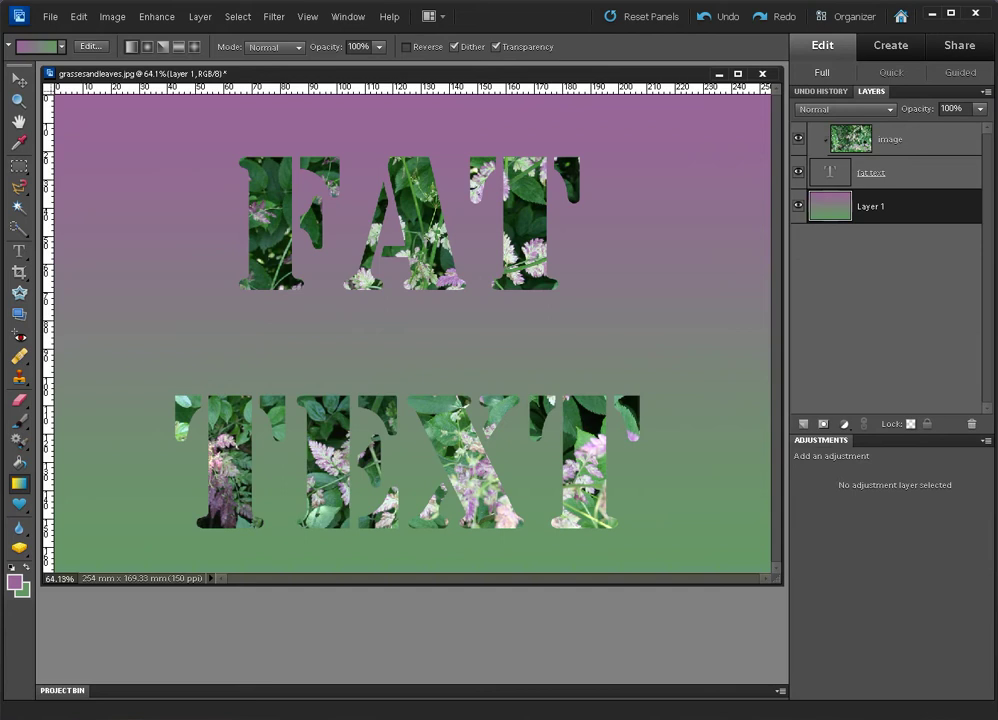
Release the image layer from its clipping mask and delete the fat text layer.
key("b")
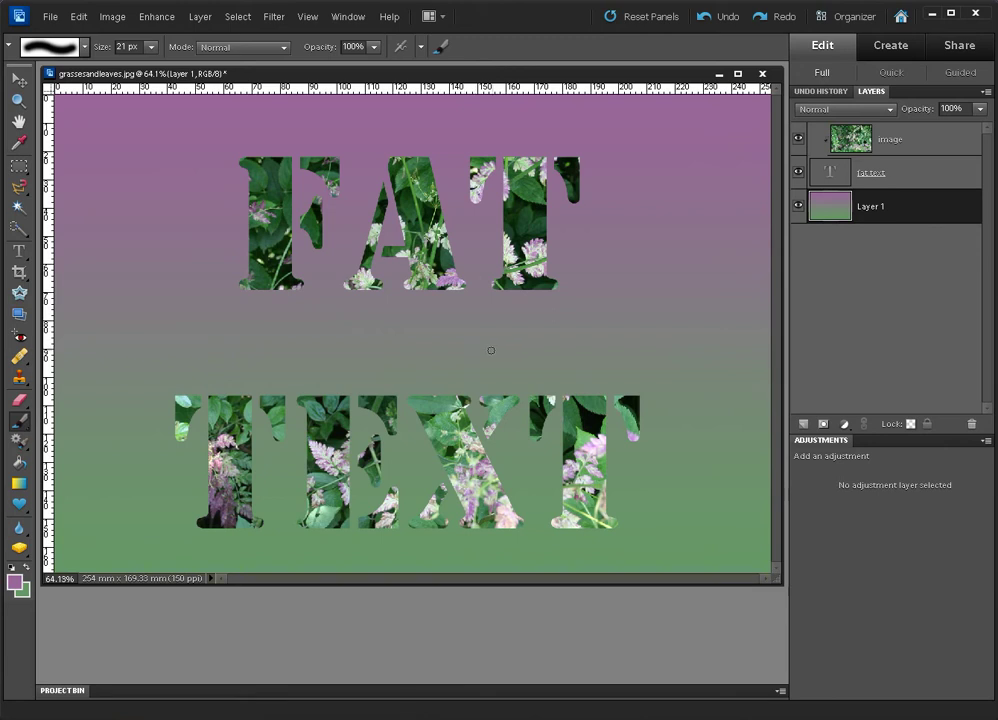
left_click(947, 155, "alt")
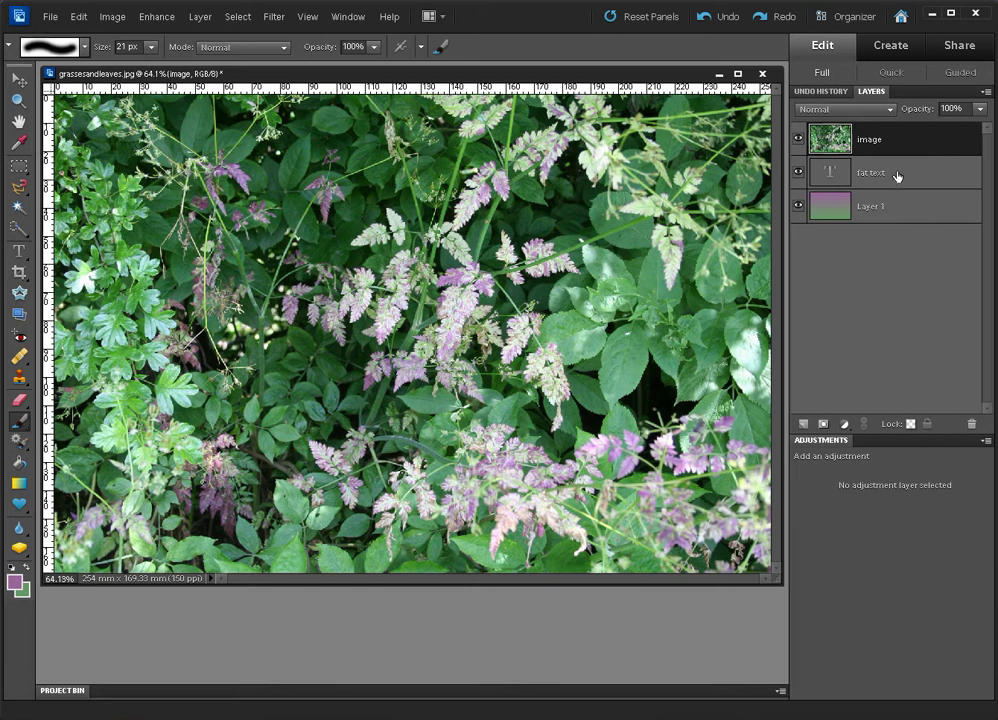
left_click_drag(897, 176, 971, 424)
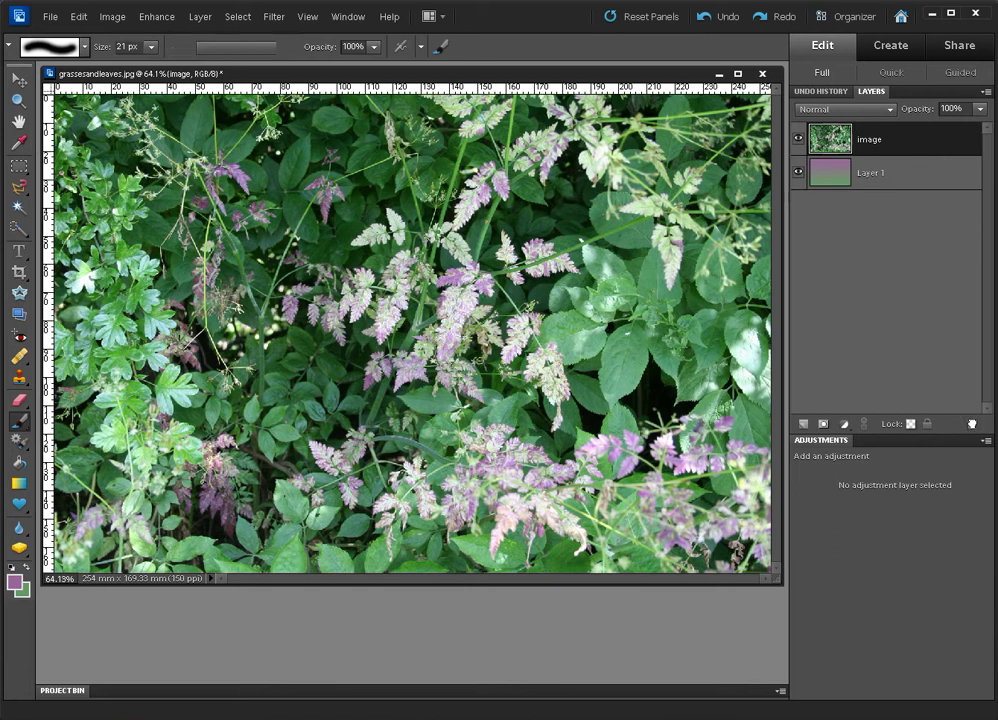
Hide the gradient layer and add an empty layer between it and the image layer.
left_click(798, 175)
left_click(803, 424)
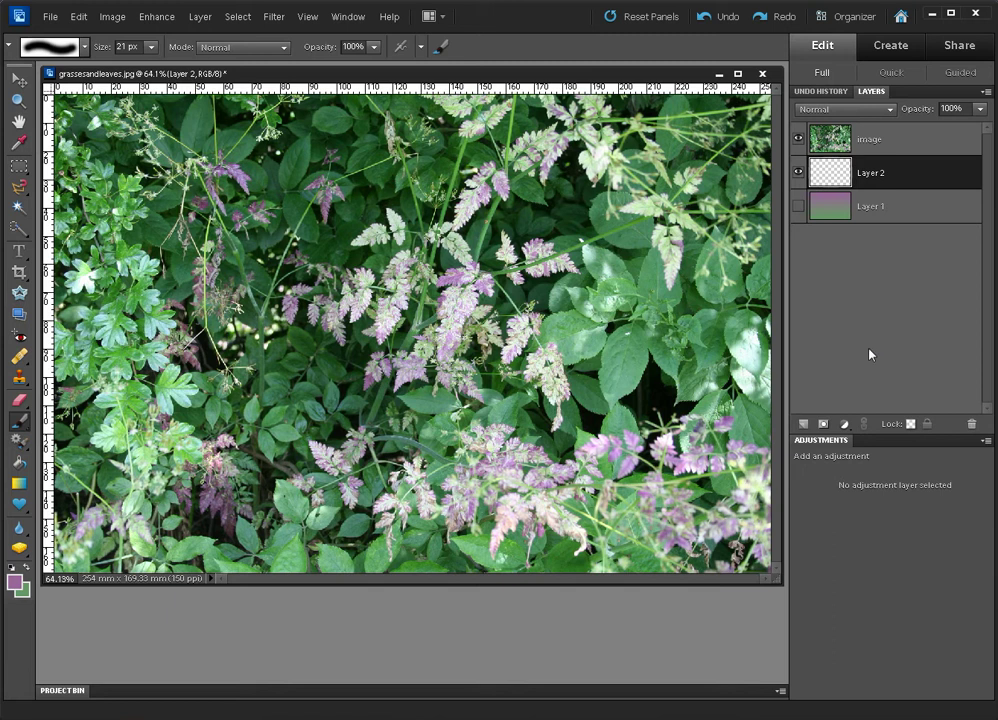
Choose the 74 px maple leaf brush from the Default Brushes and set its size to 300 px.
left_click(85, 50)
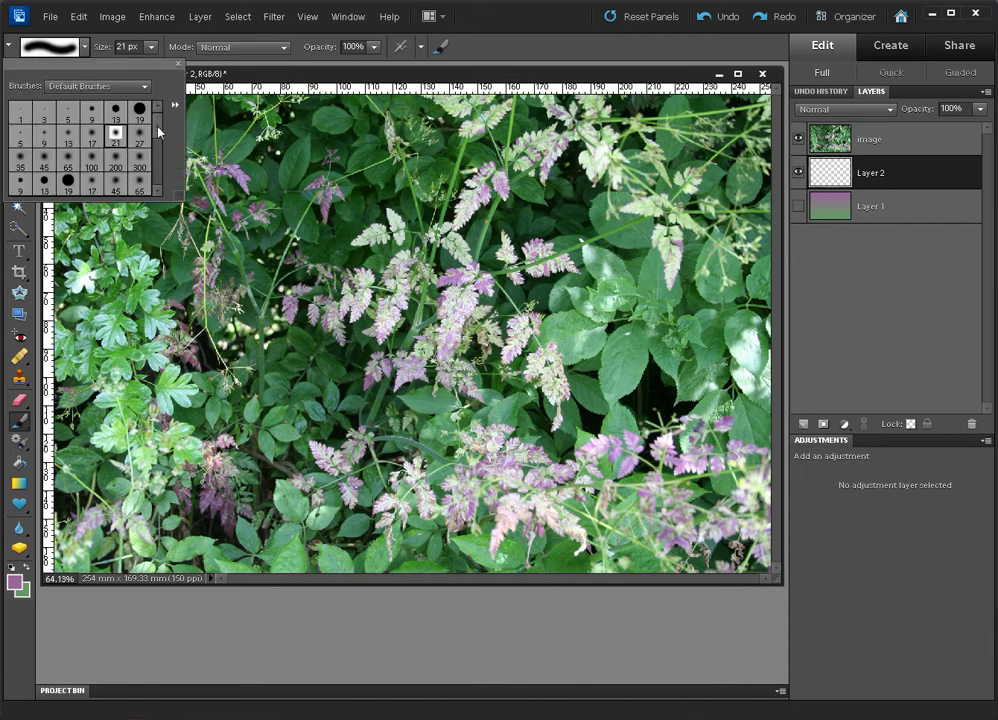
scroll(140, 125, "down", 10)
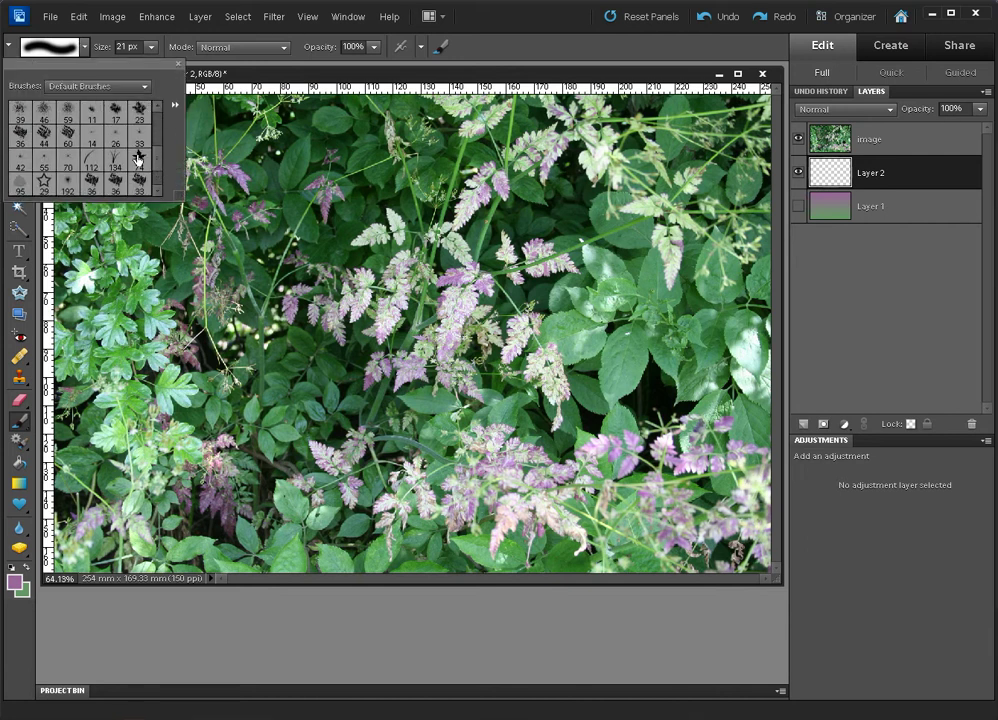
left_click(139, 157)
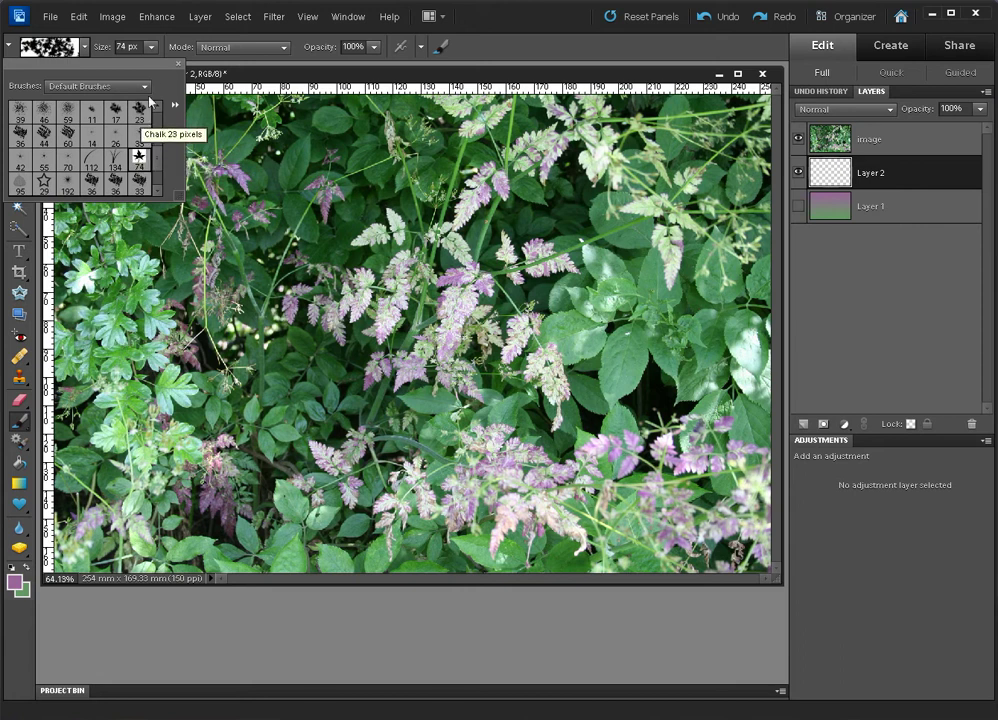
left_click(127, 45)
double_click(127, 45)
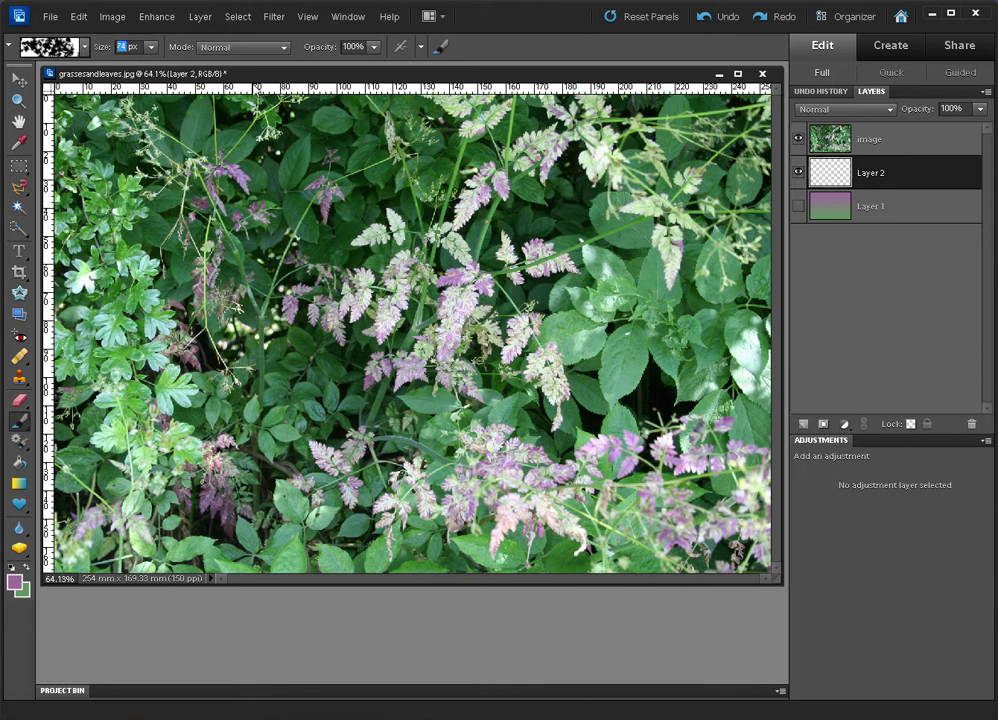
type("300")
Hide the image layer and paint scattered purple leaves across the canvas on Layer 2.
left_click(798, 139)
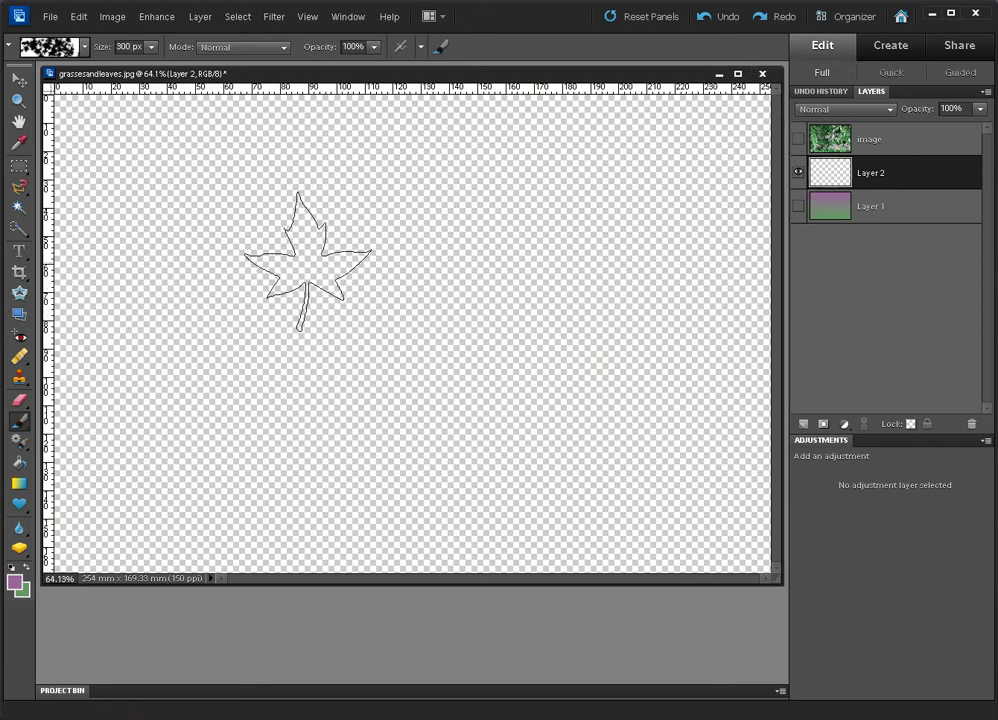
mouse_move(301, 263)
left_mouse_down()
mouse_move(207, 284)
mouse_move(214, 328)
mouse_move(293, 350)
mouse_move(517, 352)
left_mouse_up()
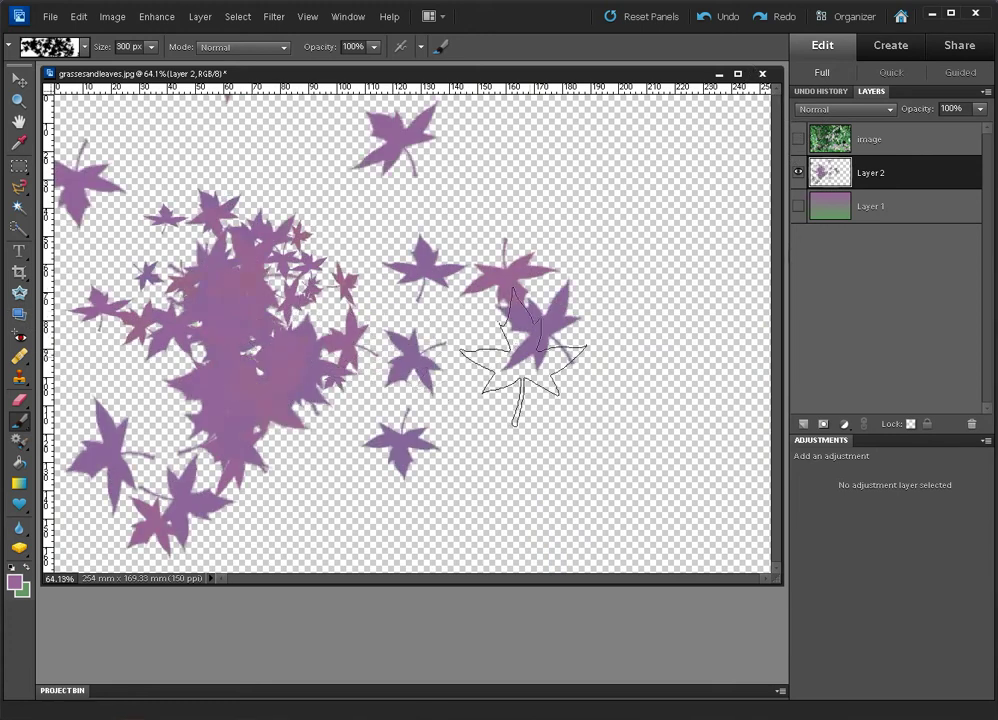
mouse_move(535, 200)
left_mouse_down()
mouse_move(590, 283)
mouse_move(593, 393)
mouse_move(528, 468)
mouse_move(610, 463)
mouse_move(673, 431)
mouse_move(432, 445)
mouse_move(357, 462)
left_mouse_up()
left_click_drag(387, 188, 318, 184)
left_click(697, 170)
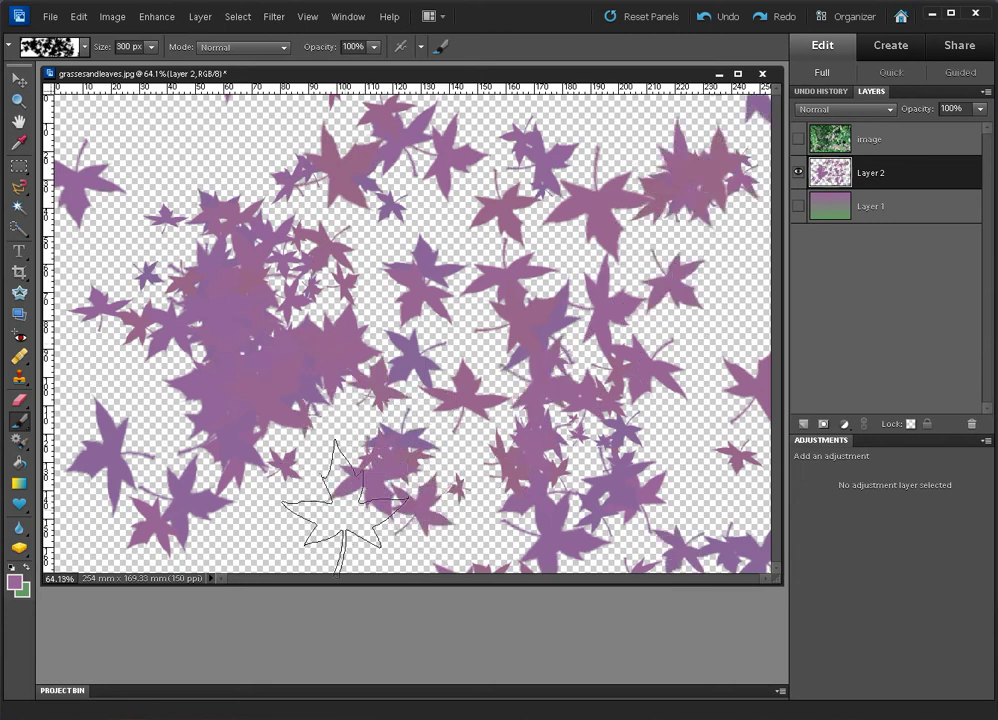
left_click(346, 522)
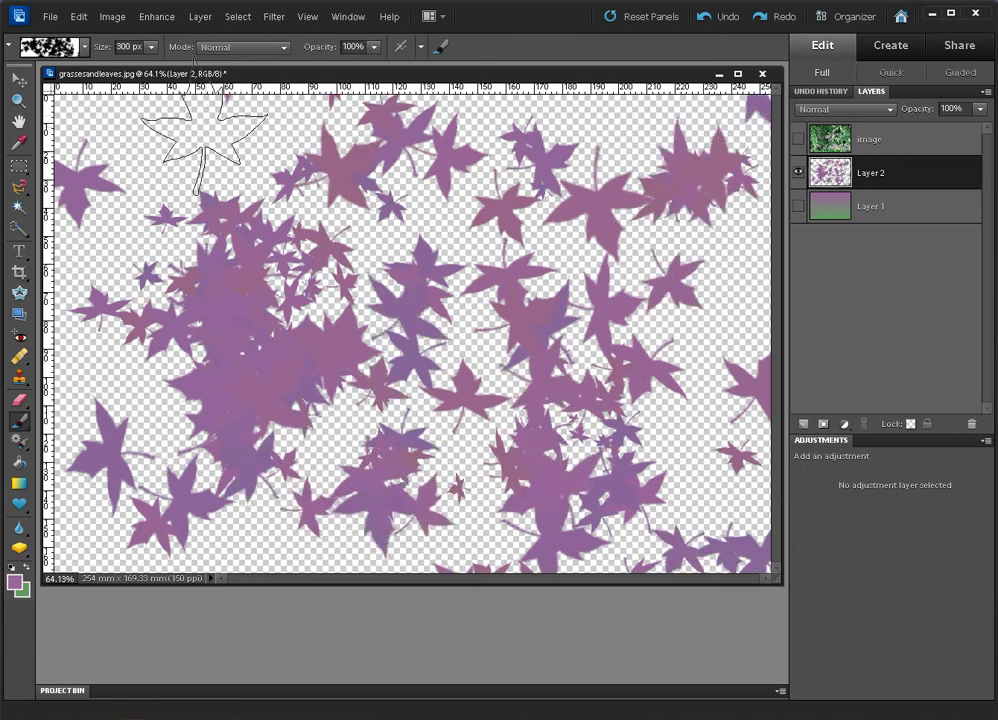
left_click(152, 110)
left_click(365, 215)
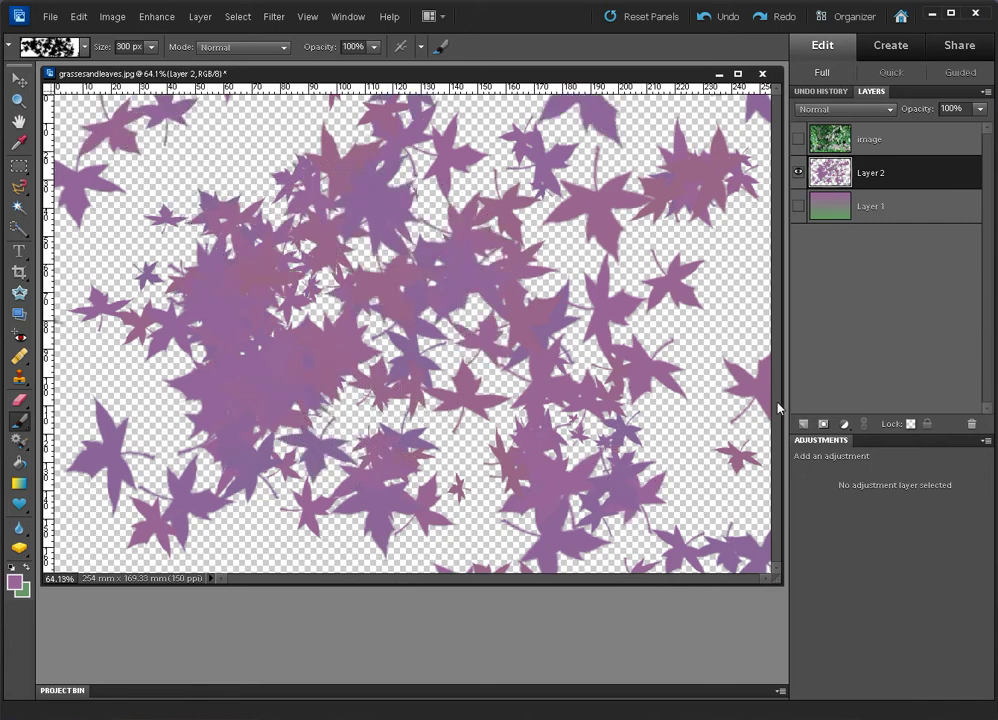
Show the image layer again and clip it to the painted leaves on Layer 2.
left_click(798, 140)
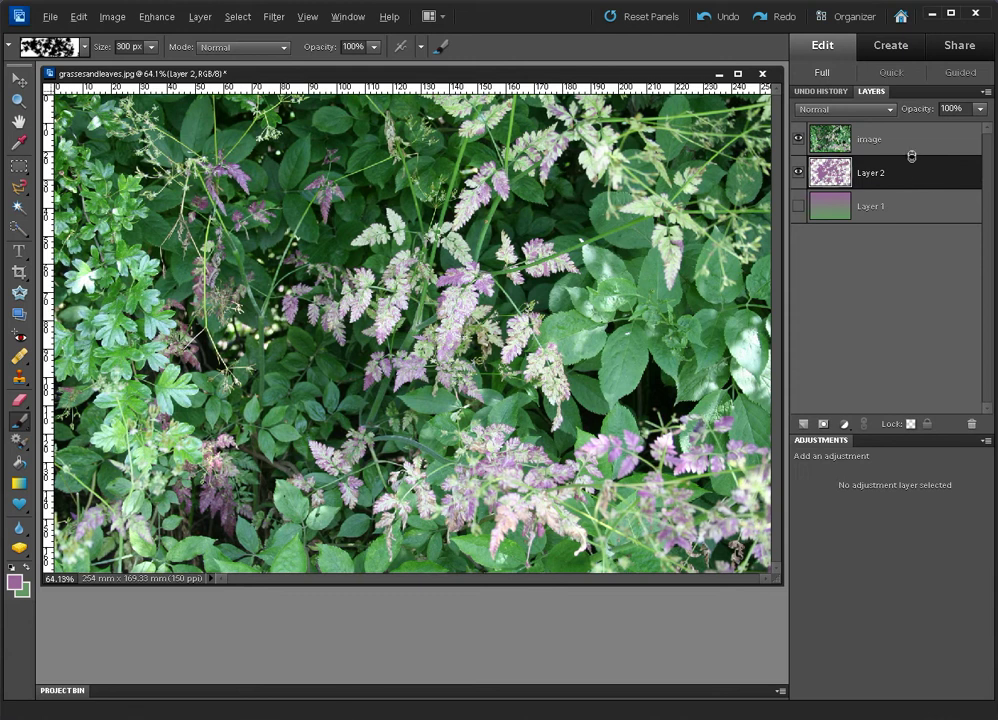
left_click(911, 156, "alt")
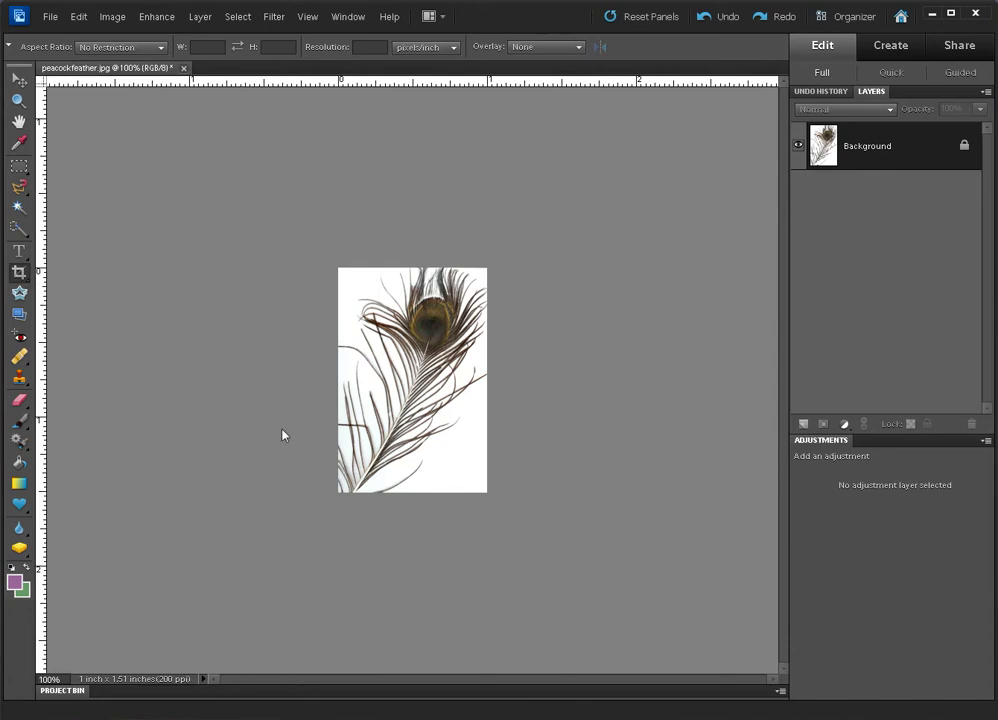
Extend the peacock feather image's canvas to 400 percent width, anchored at the middle left, using the background colour.
left_click(115, 17)
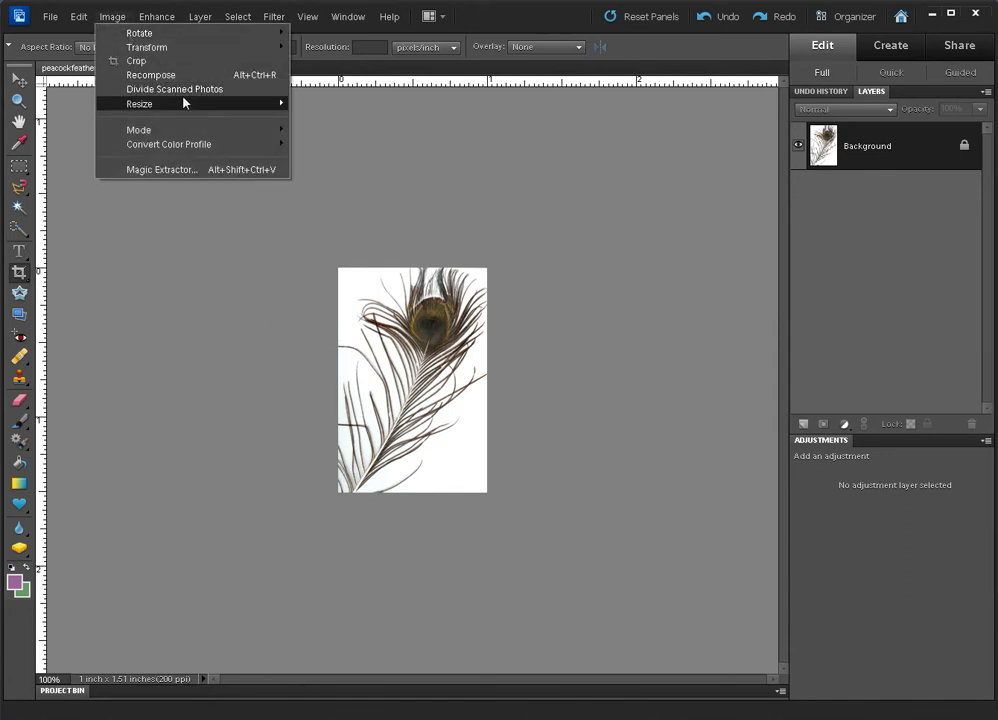
mouse_move(197, 105)
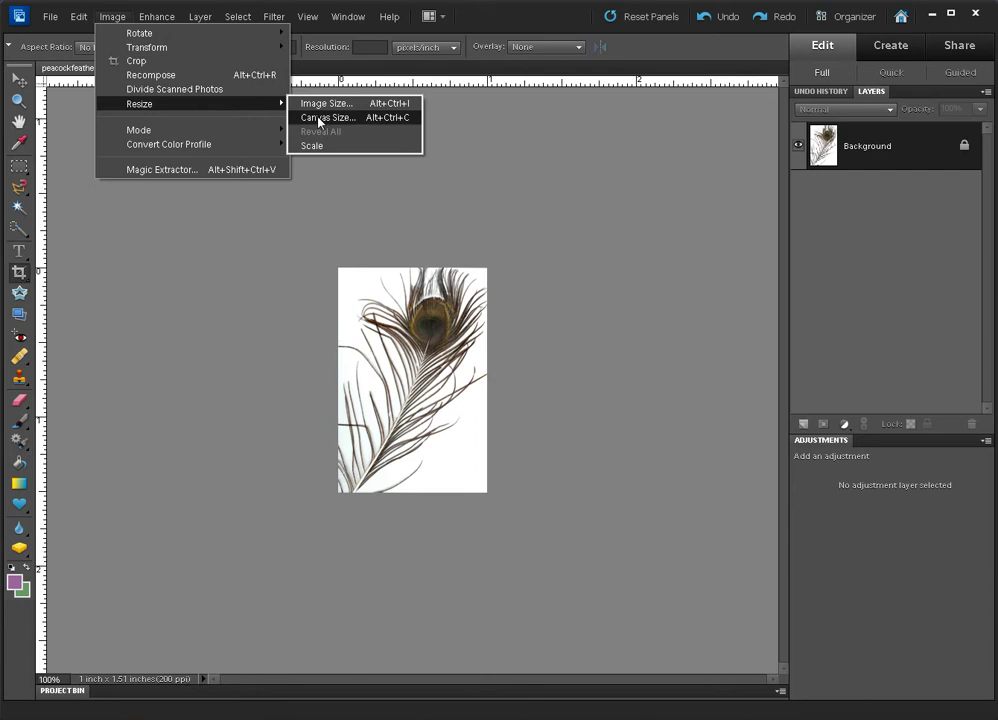
left_click(319, 118)
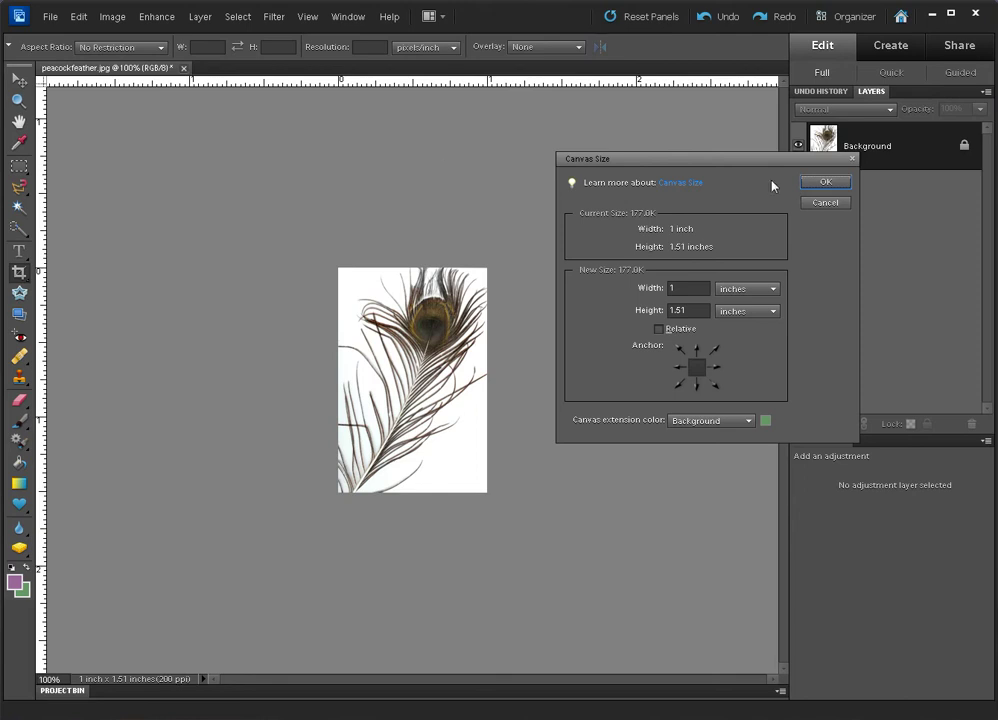
left_click(774, 290)
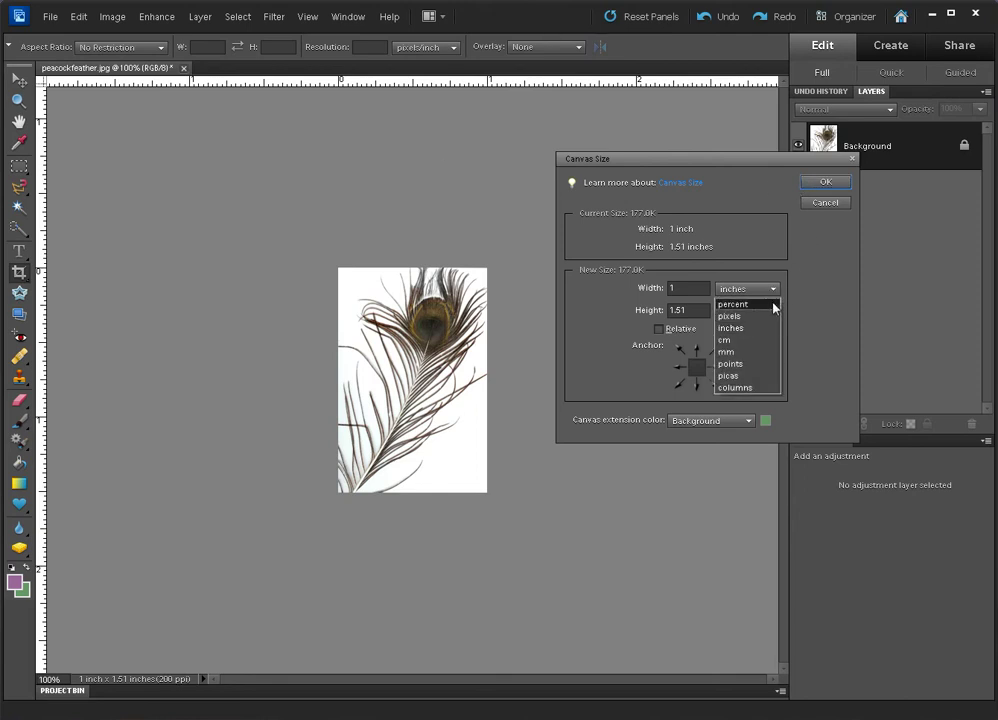
left_click(746, 302)
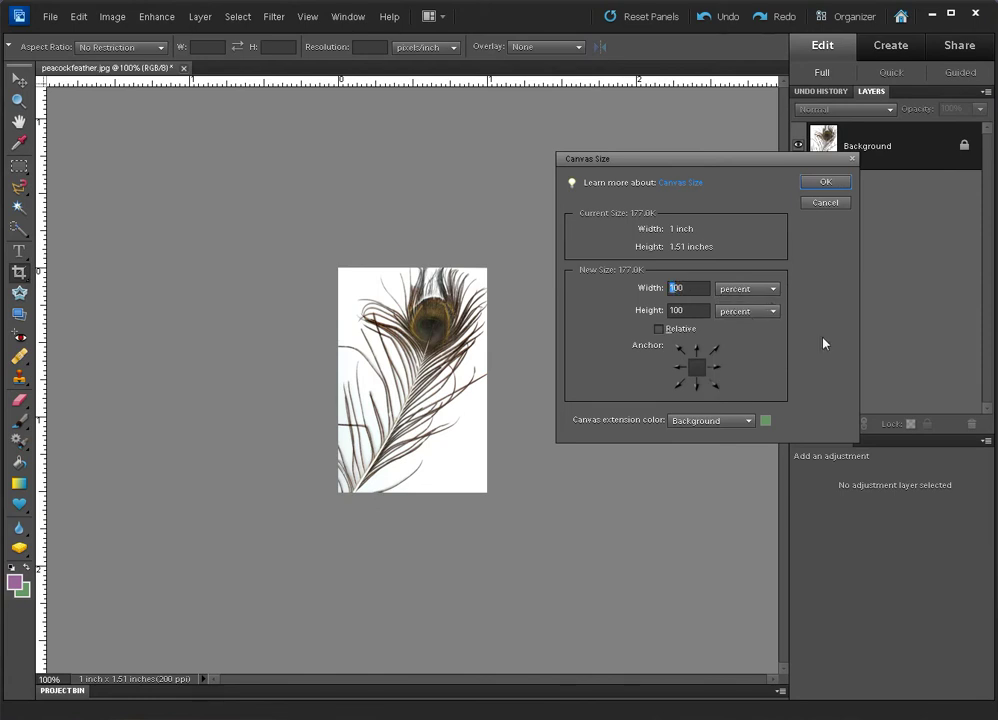
type("4")
left_click(679, 368)
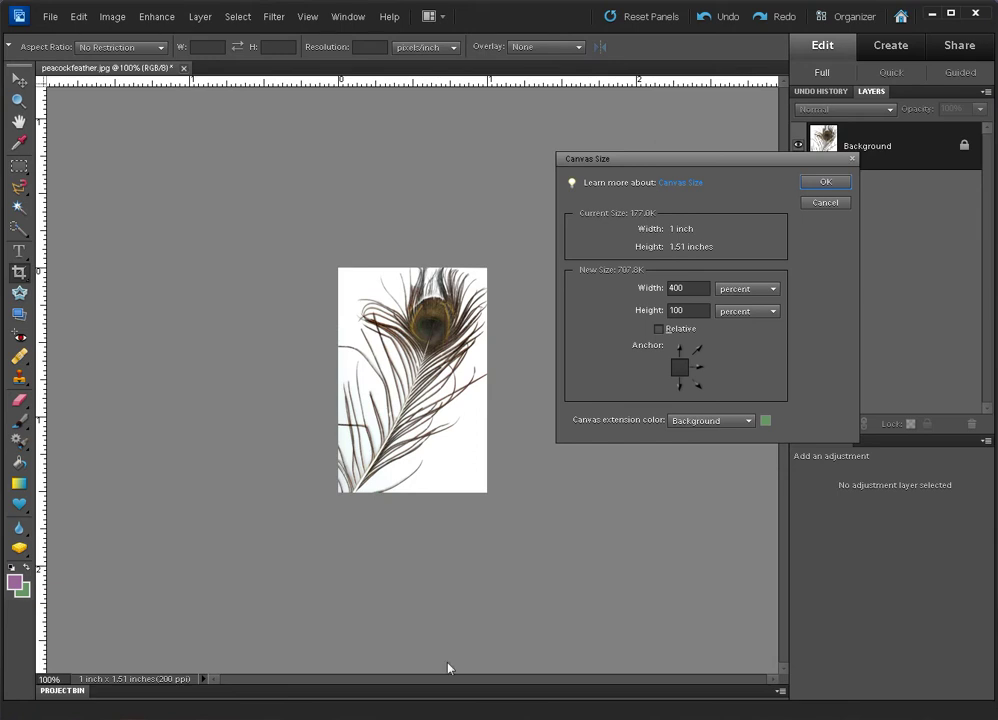
left_click(821, 186)
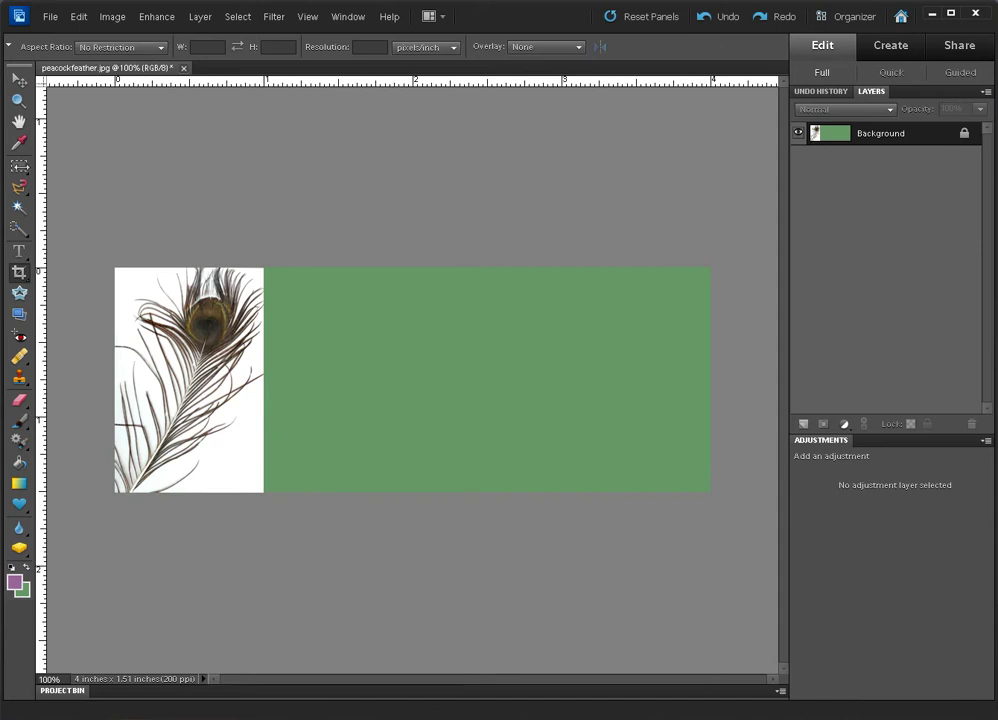
Select the feather picture with a rectangular marquee and copy it to a new layer.
left_click(18, 167)
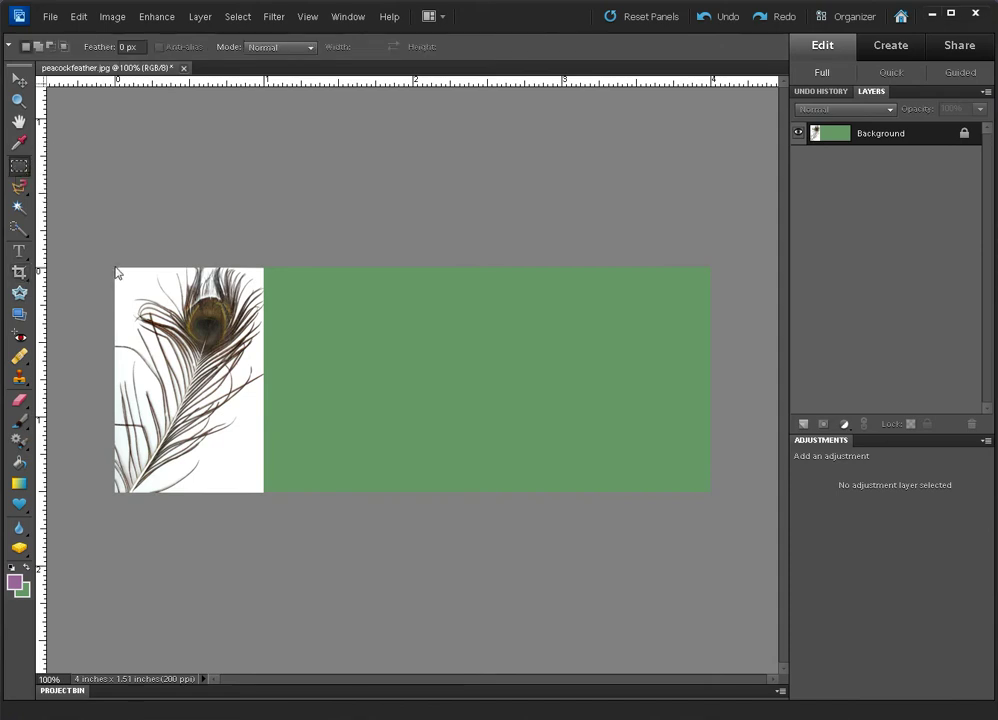
left_click_drag(116, 270, 265, 507)
key("ctrl+j")
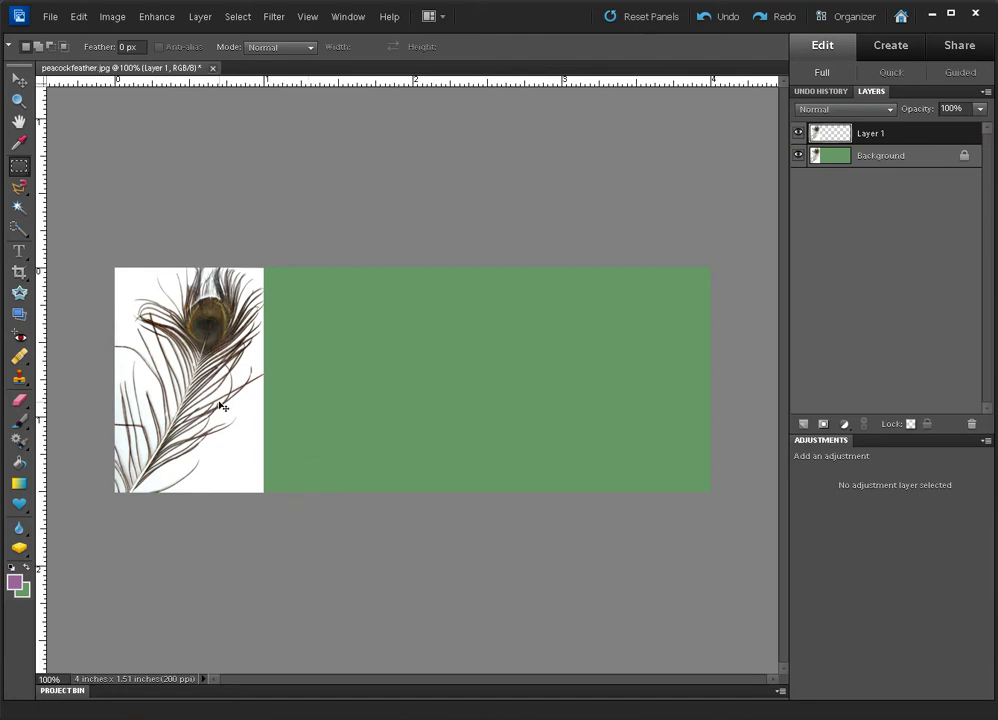
Move the Layer 1 feather copy directly beside the original feather and flip the layer horizontally.
left_click_drag(222, 406, 368, 405)
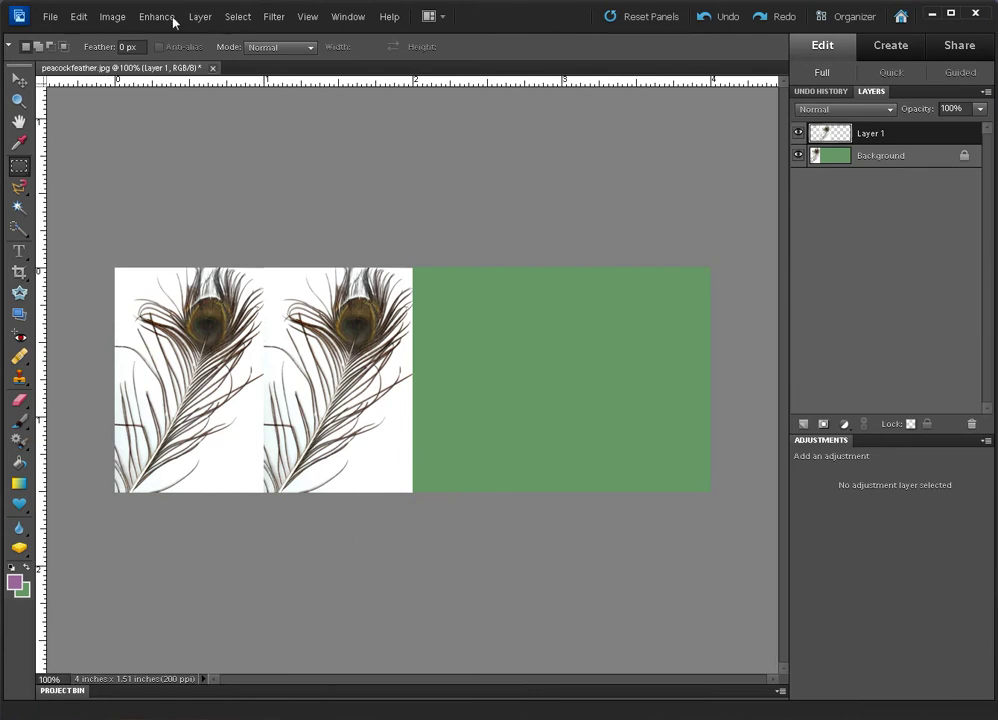
left_click(108, 18)
mouse_move(268, 36)
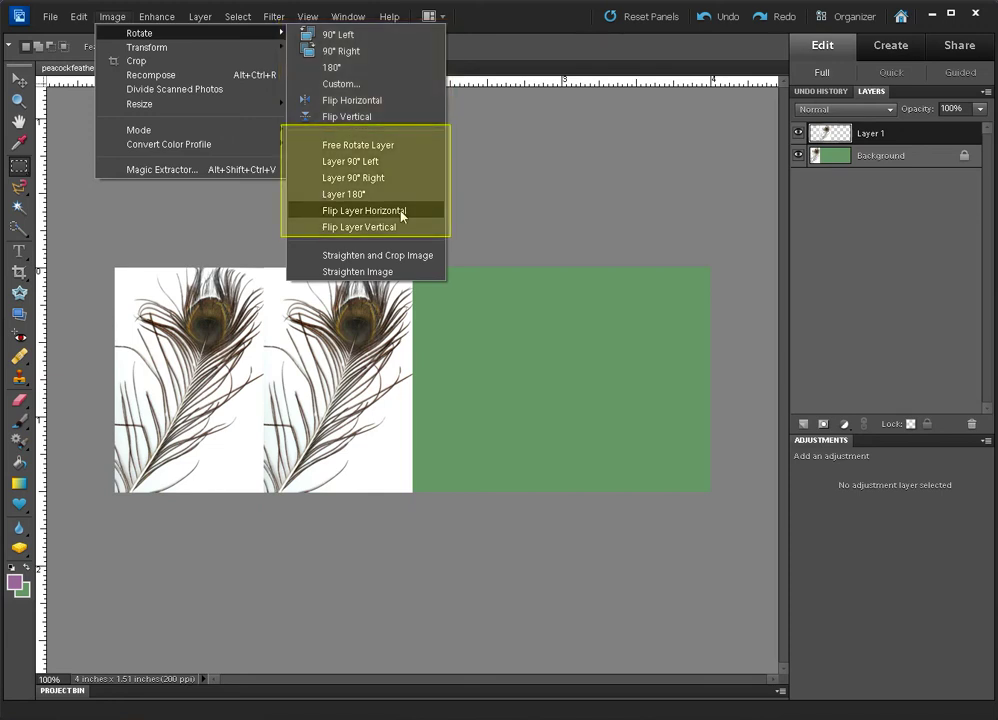
left_click(401, 212)
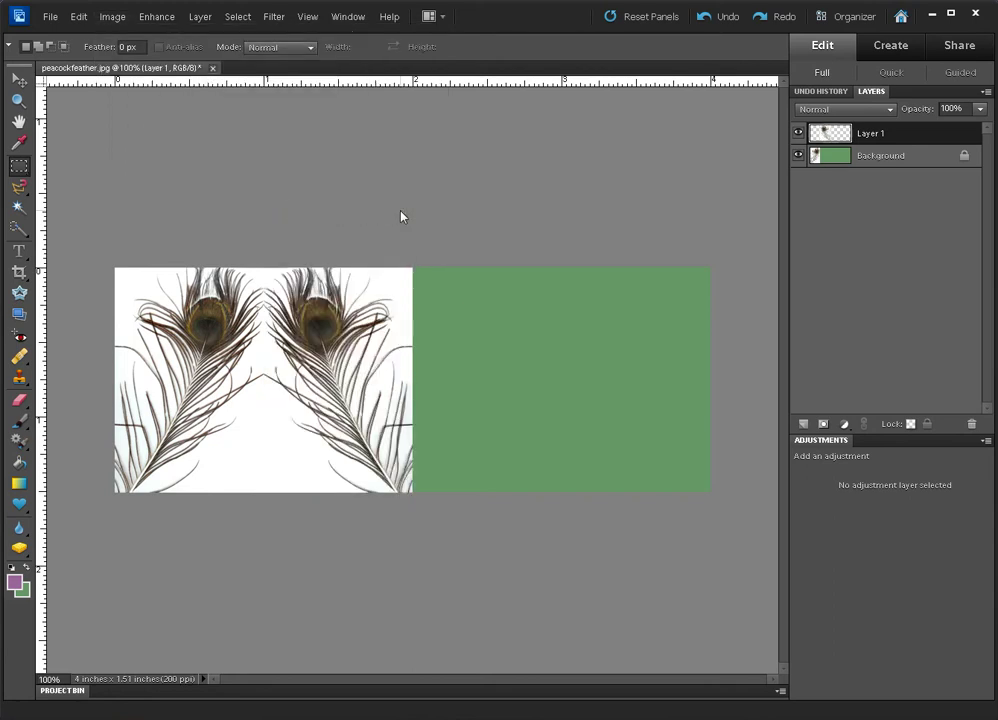
Paste another feather copy just above the Background layer and place it against the mirrored feather as the third in the row.
key("alt+bracketleft")
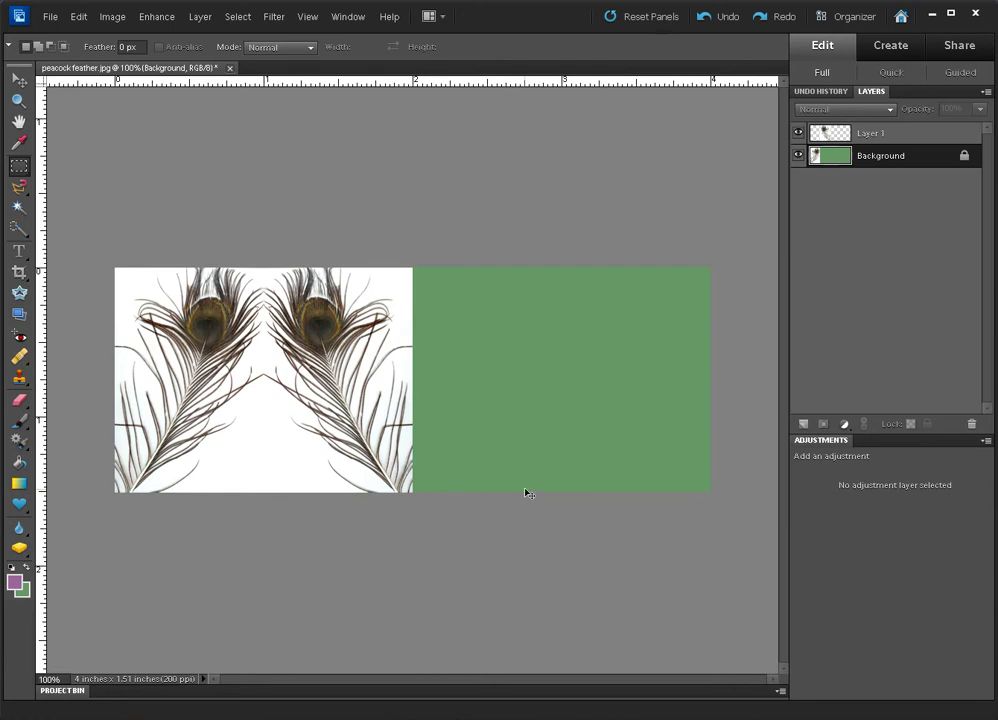
key("ctrl+v")
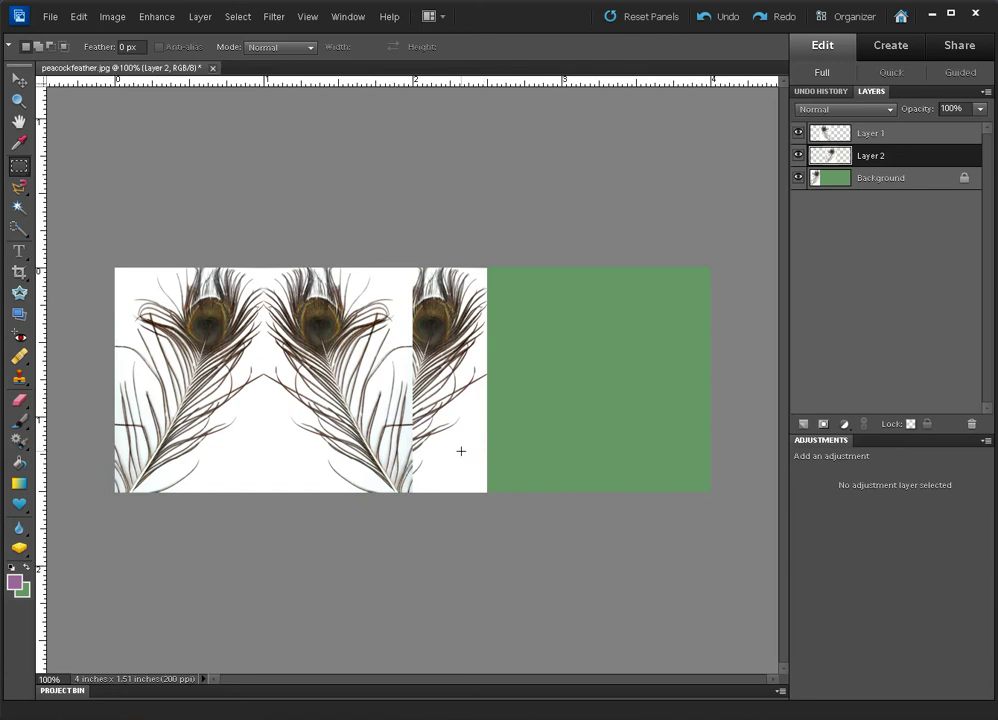
left_click_drag(461, 451, 531, 455)
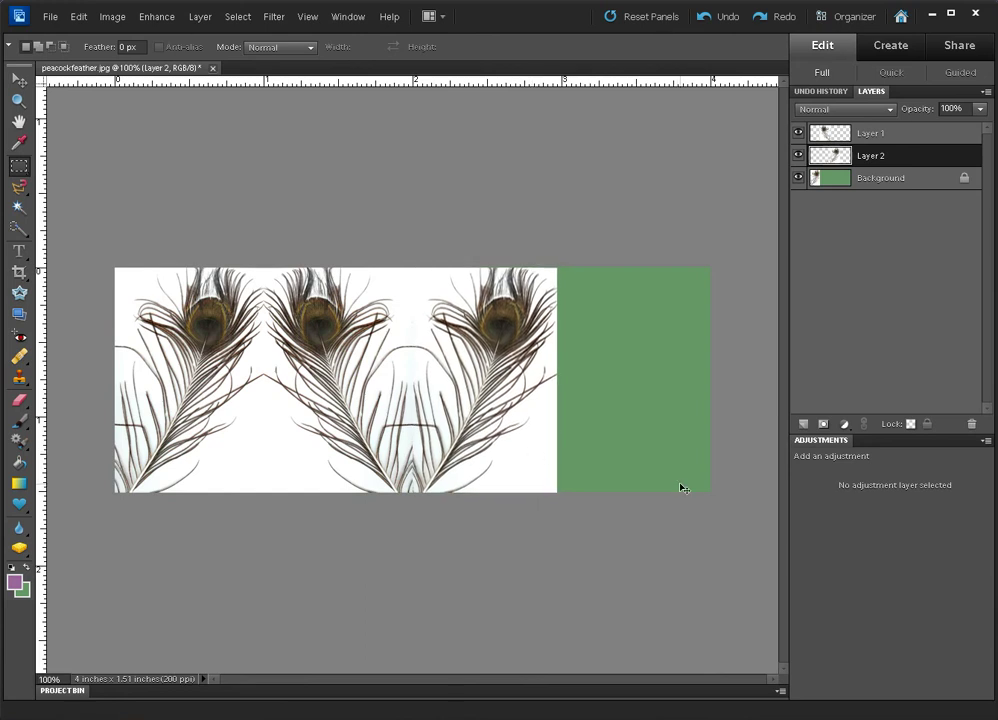
Paste a fourth feather copy, place it beside the third feather, and flip its layer horizontally.
key("ctrl+v")
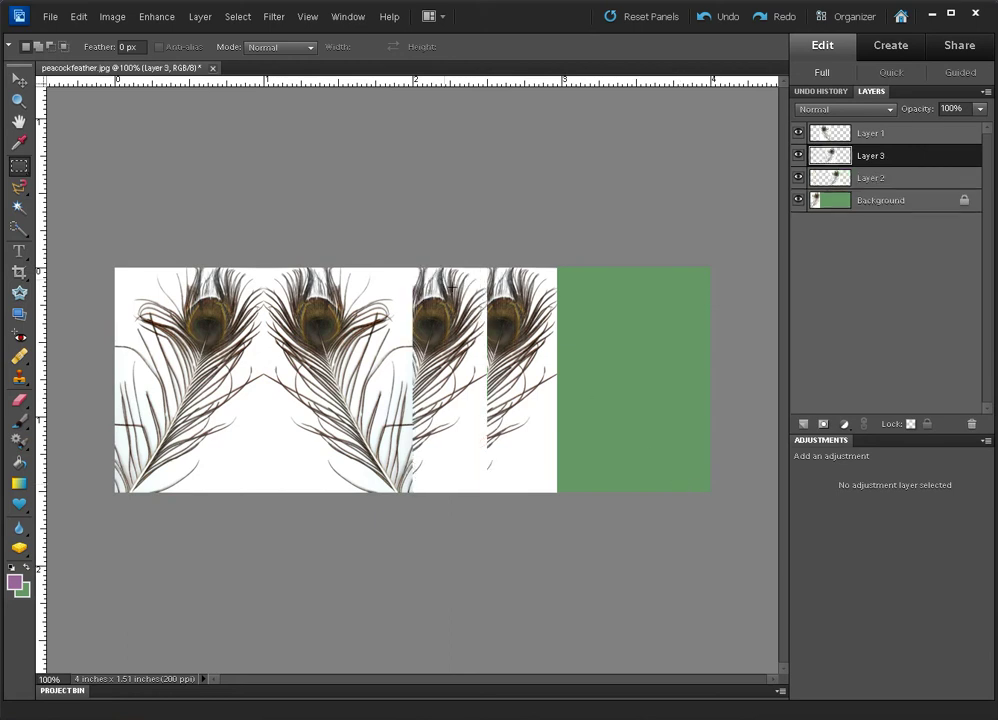
left_click_drag(460, 414, 679, 418)
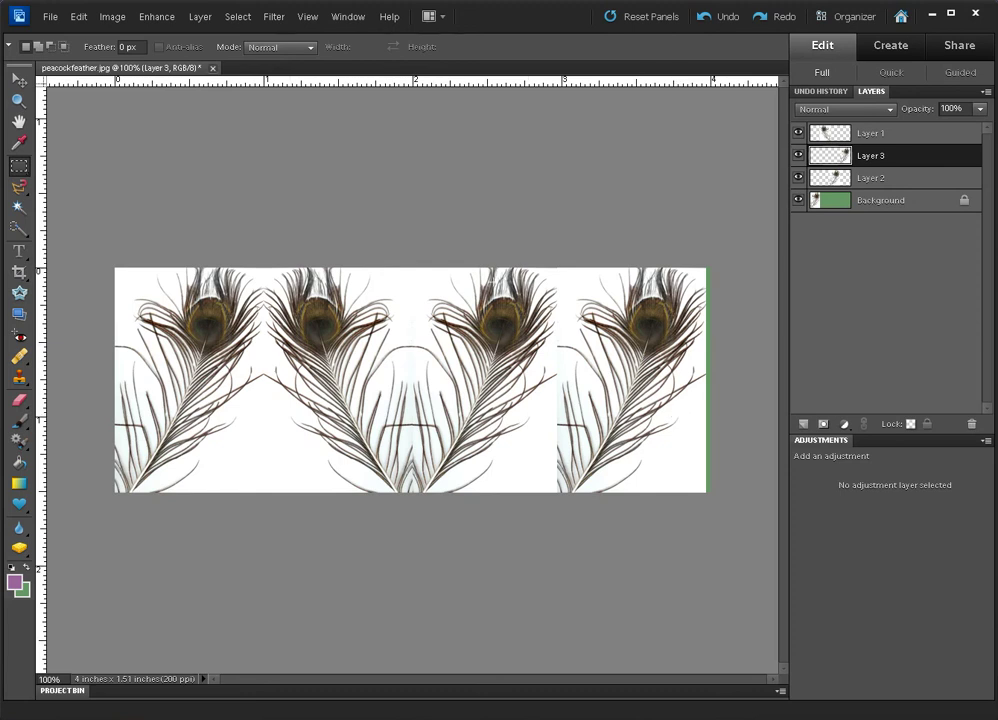
left_click(113, 17)
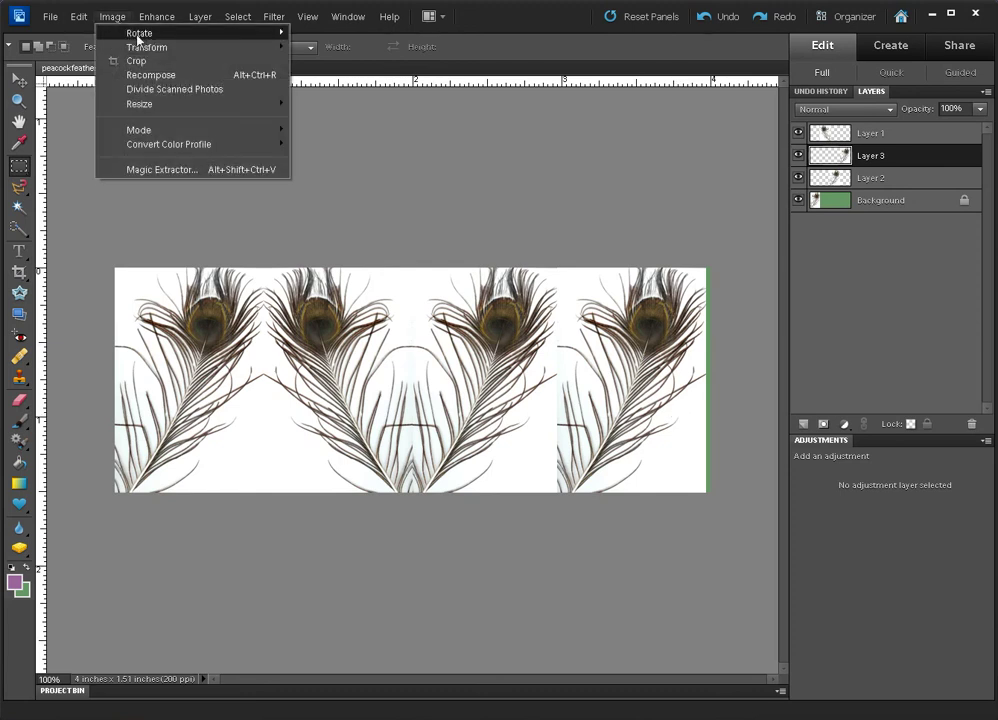
mouse_move(262, 33)
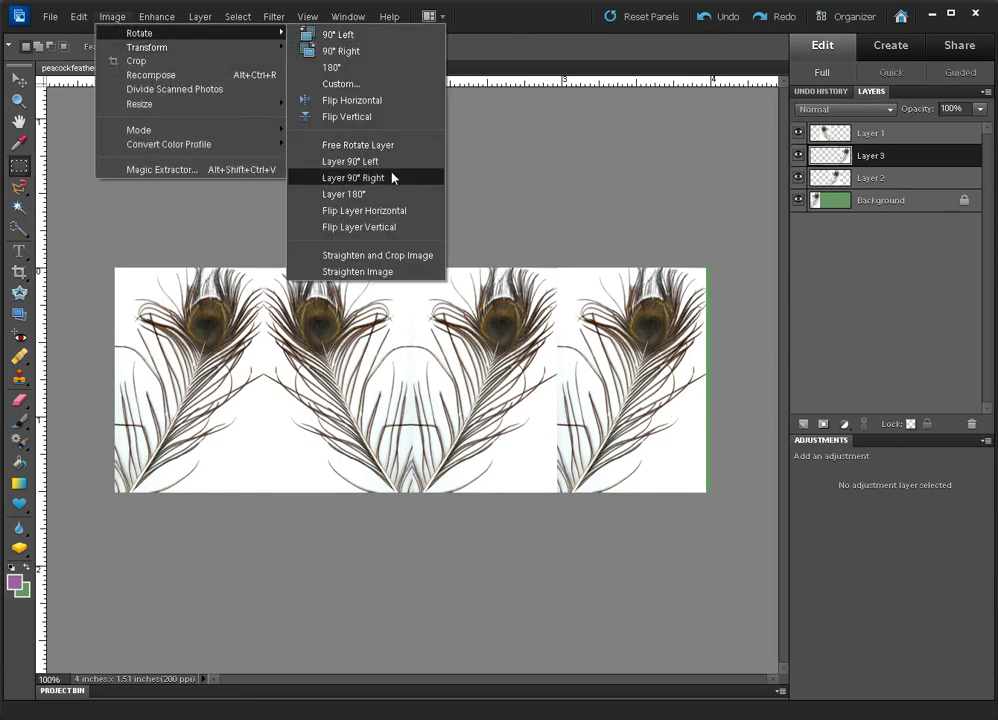
left_click(405, 211)
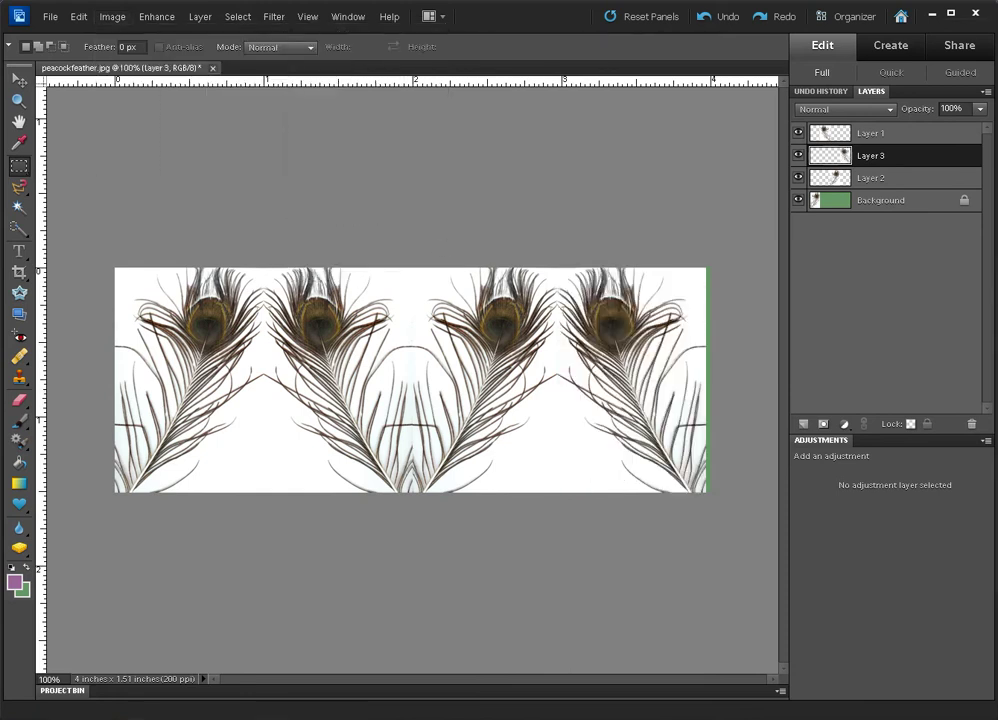
Extend the canvas to 125 percent width, anchored at the middle left, using the background colour.
key("ctrl+minus")
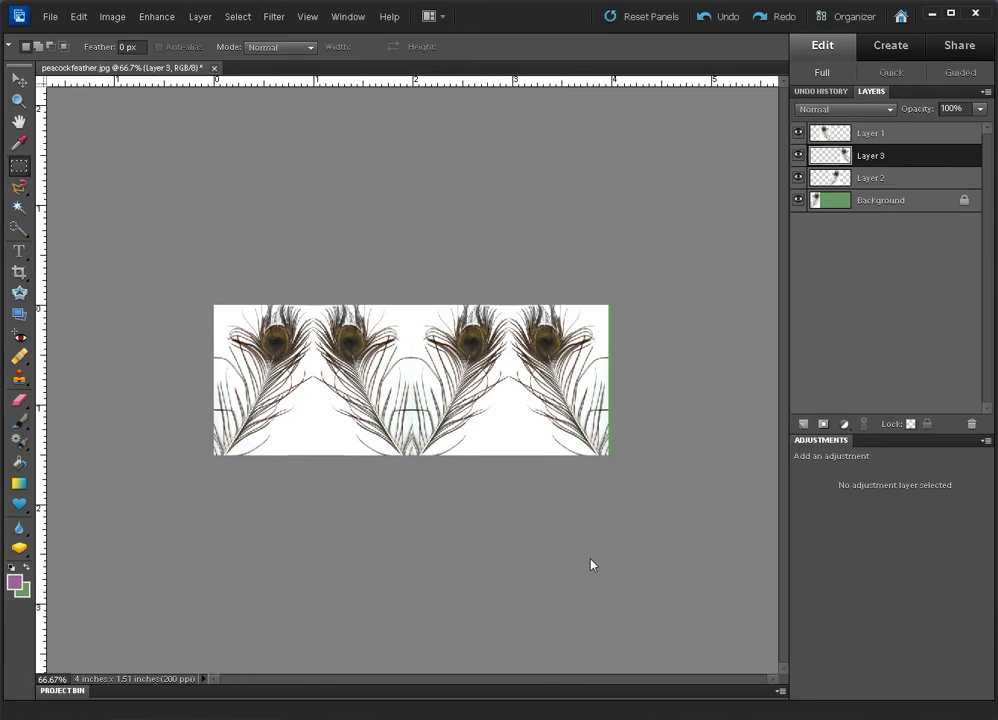
left_click(112, 17)
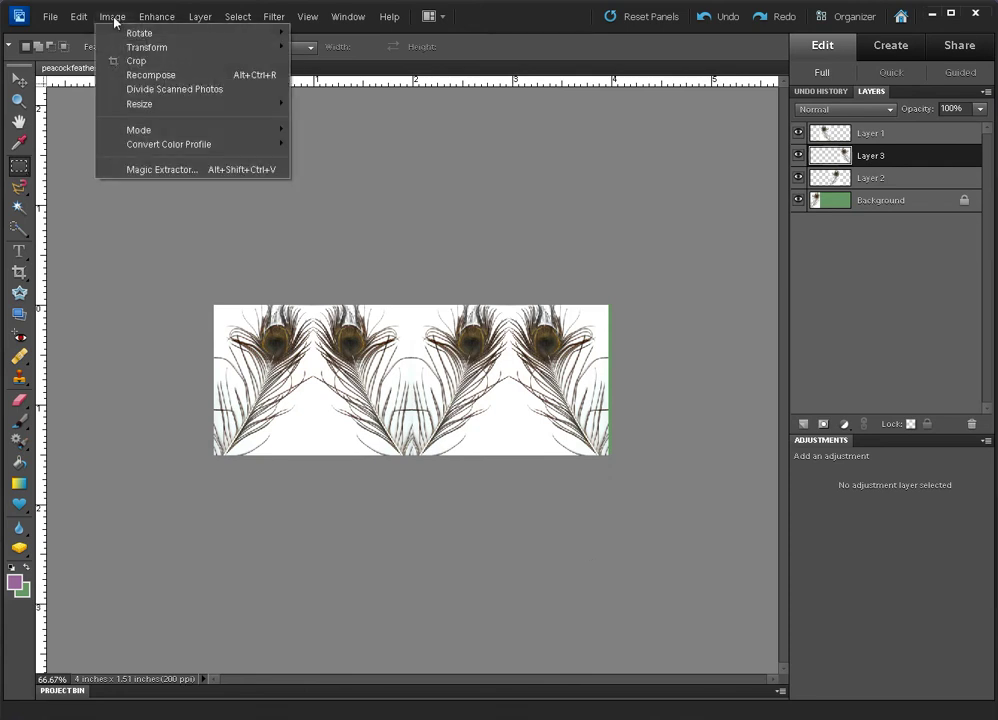
mouse_move(140, 104)
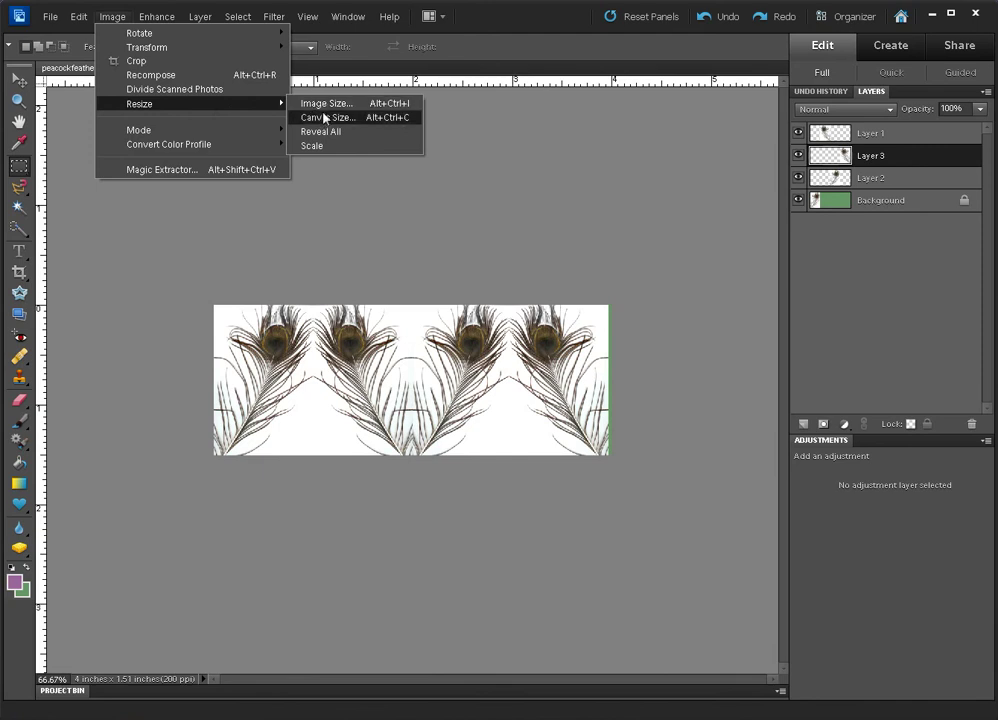
left_click(323, 117)
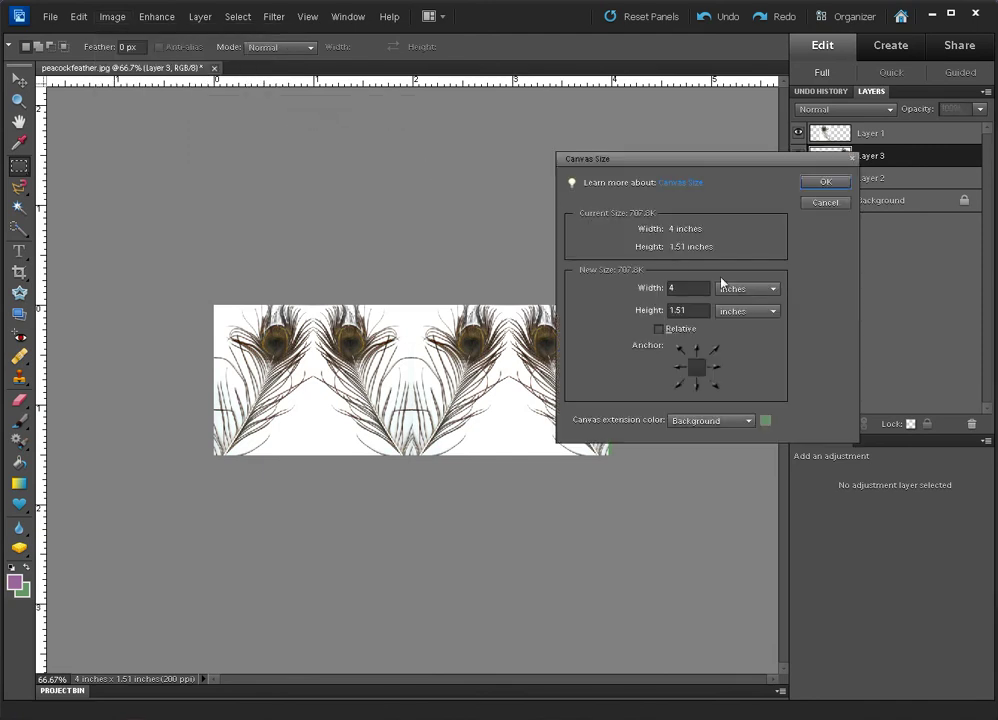
left_click(773, 288)
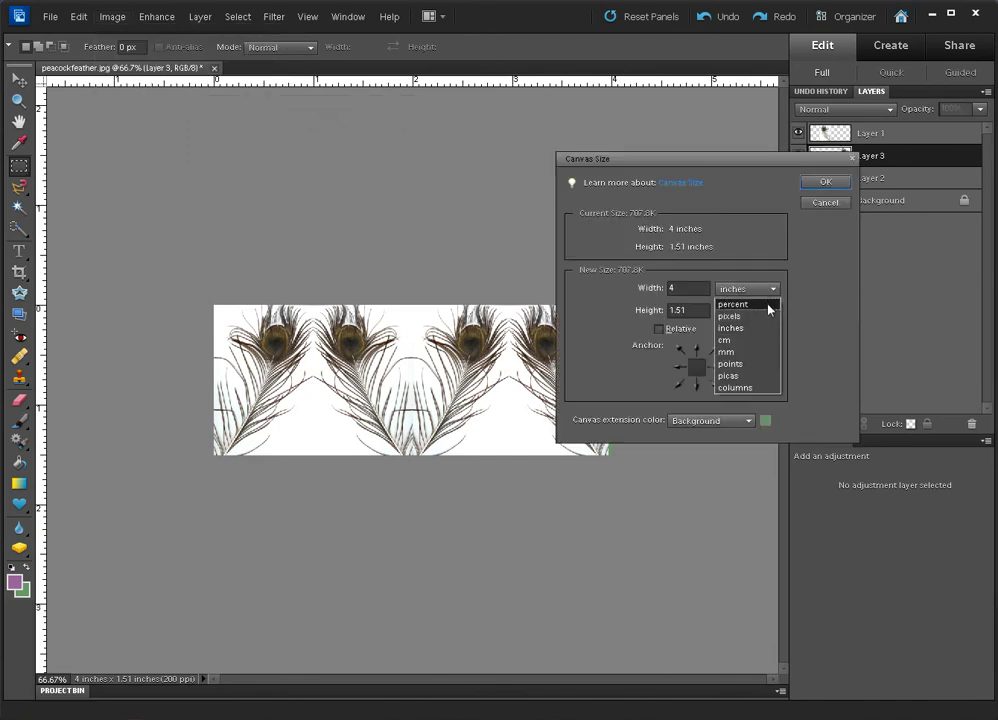
left_click(769, 306)
left_click_drag(686, 288, 677, 289)
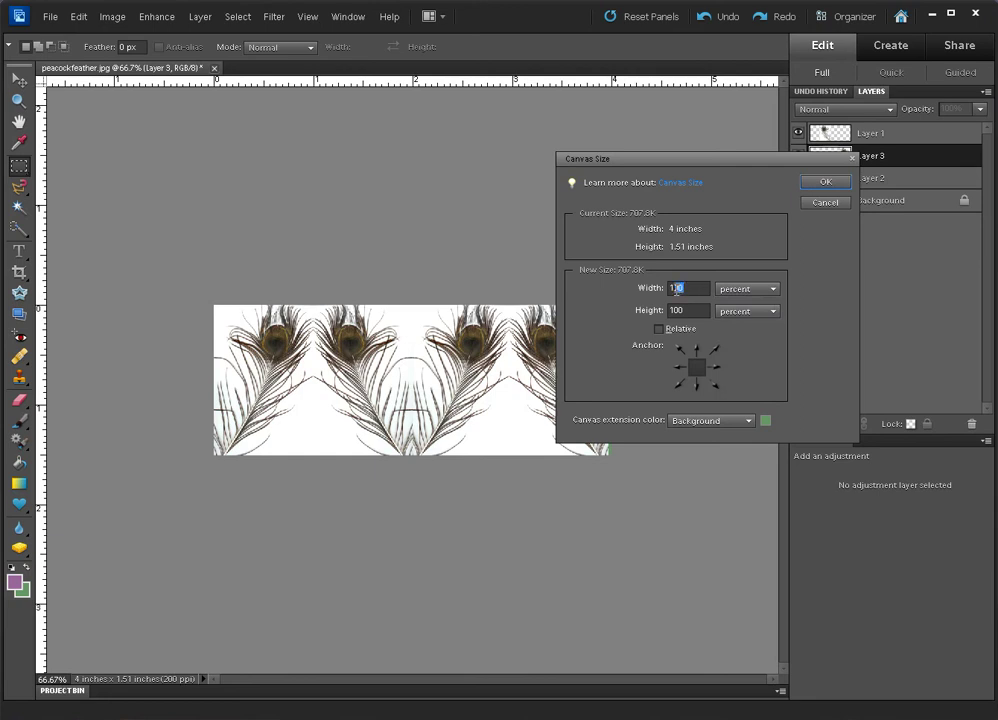
double_click(680, 290)
type("125")
left_click(678, 369)
left_click(821, 183)
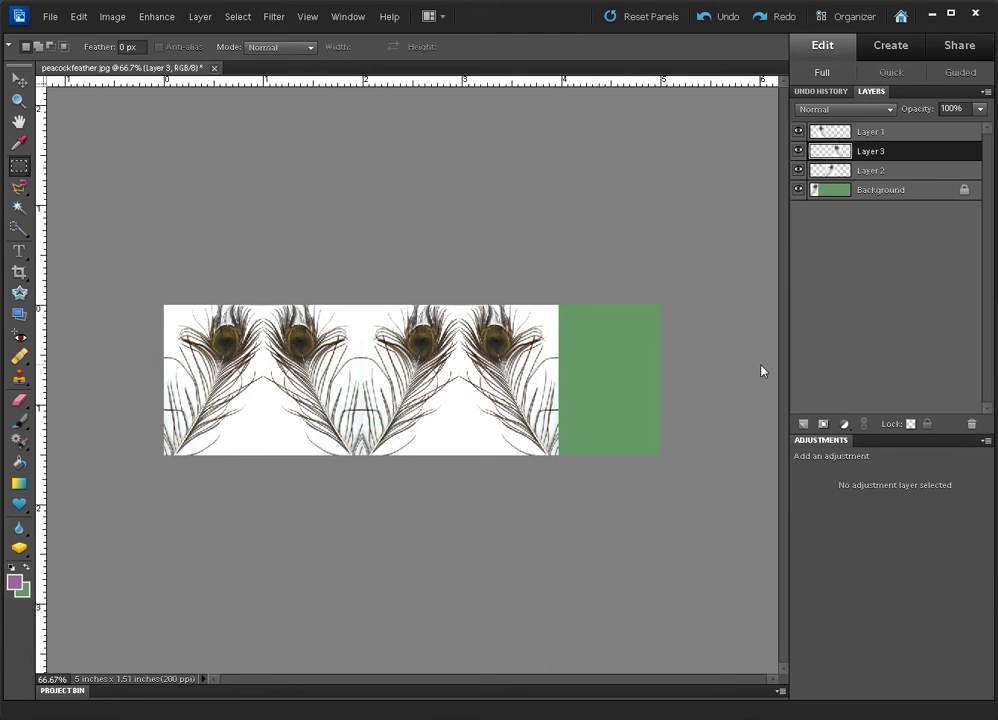
Add a fifth feather copy over the new green area at the row's end and flatten the image.
key("ctrl+j")
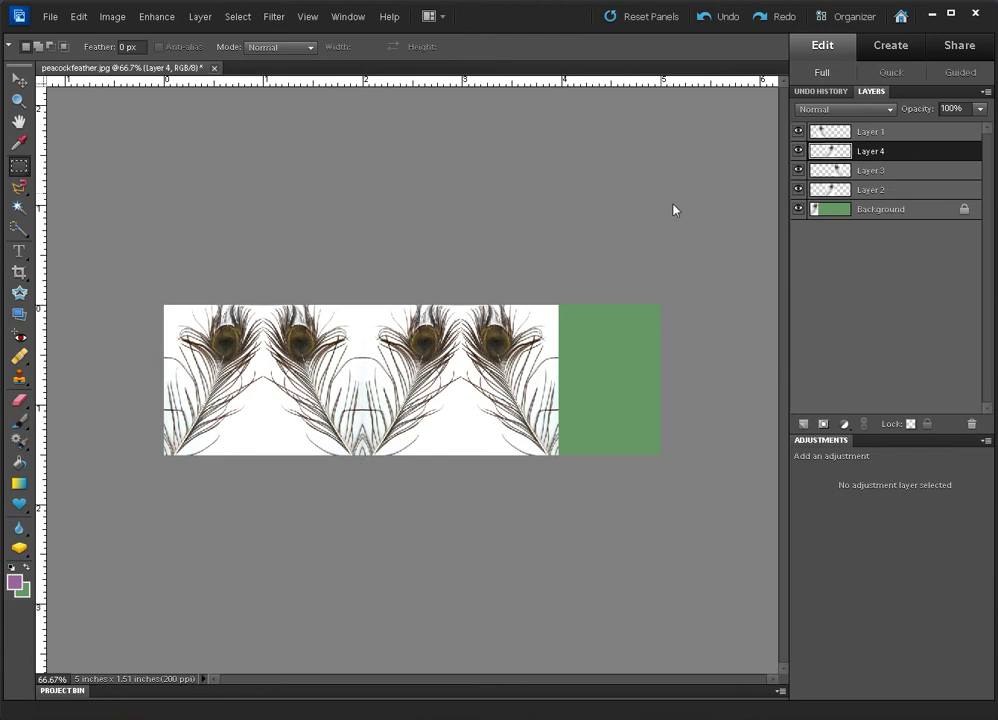
left_click_drag(449, 400, 615, 396)
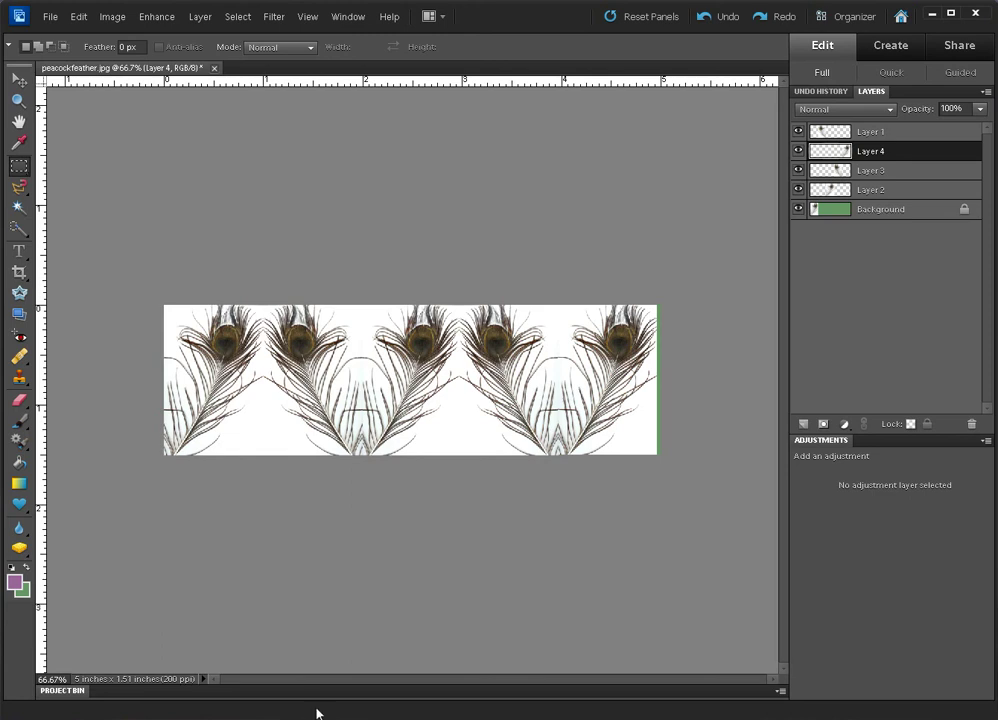
left_click(205, 19)
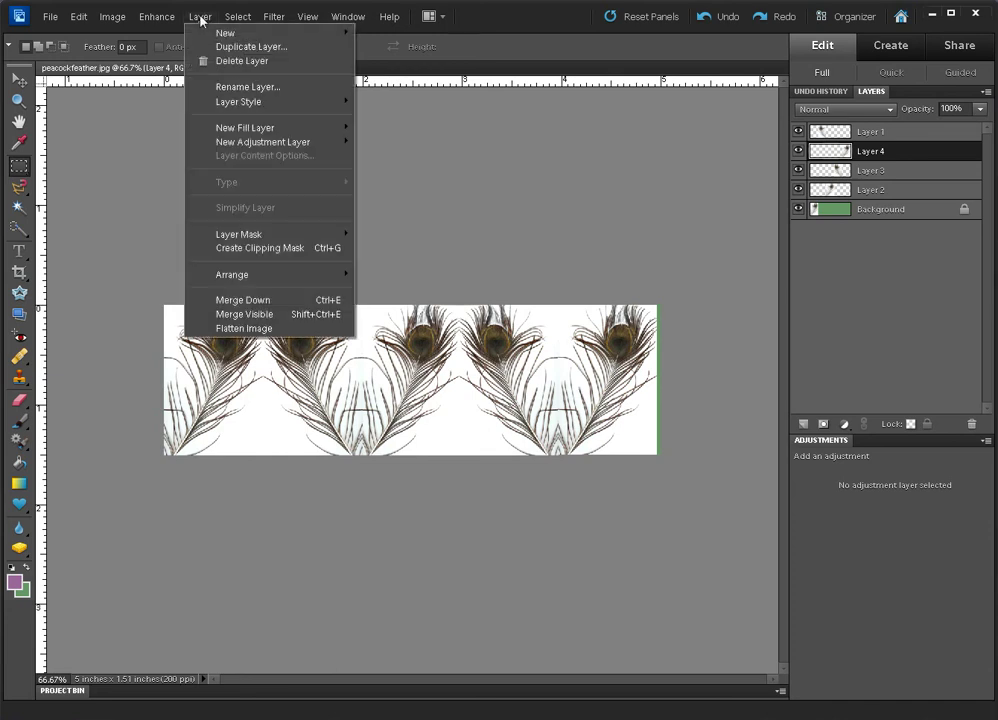
left_click(243, 328)
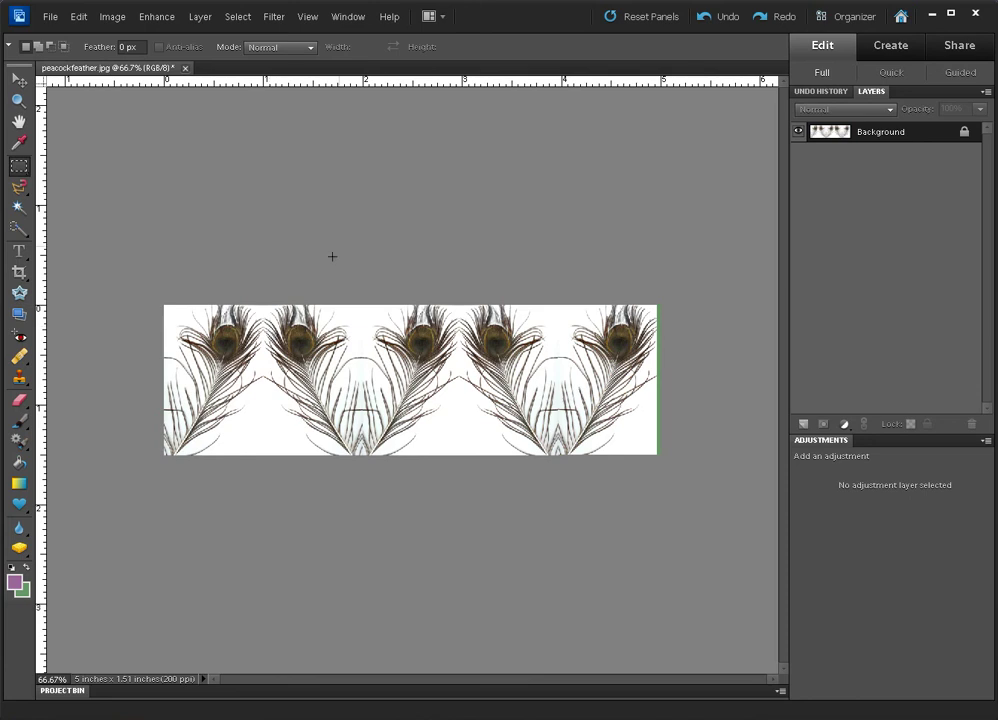
Extend the canvas to 200 percent height, anchored at the top centre, using the background colour.
left_click(103, 17)
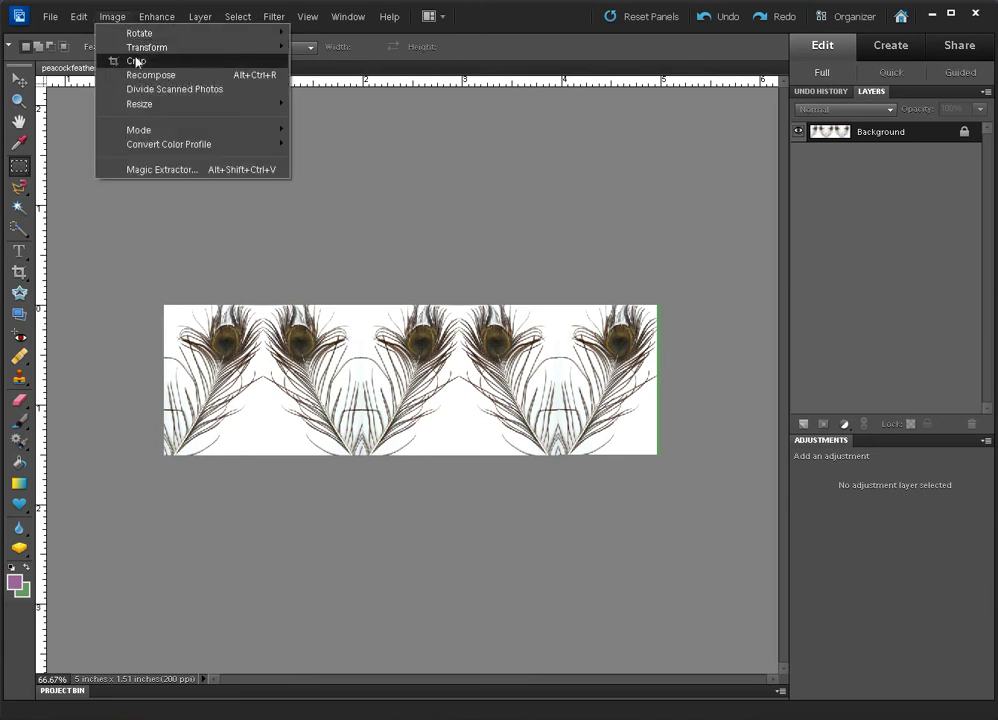
mouse_move(280, 104)
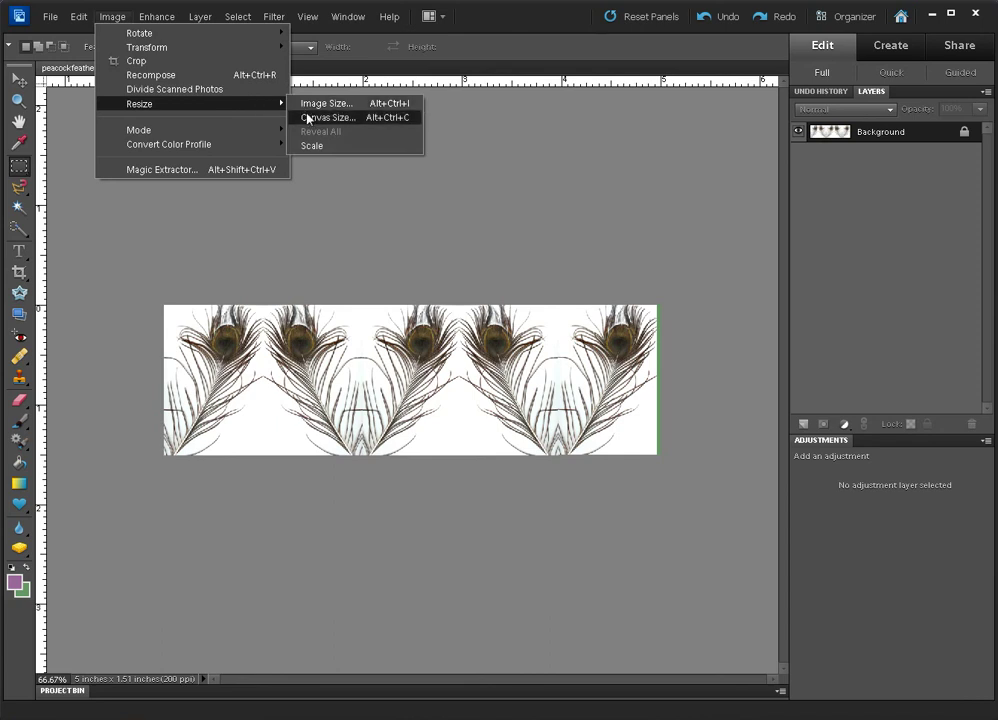
left_click(308, 118)
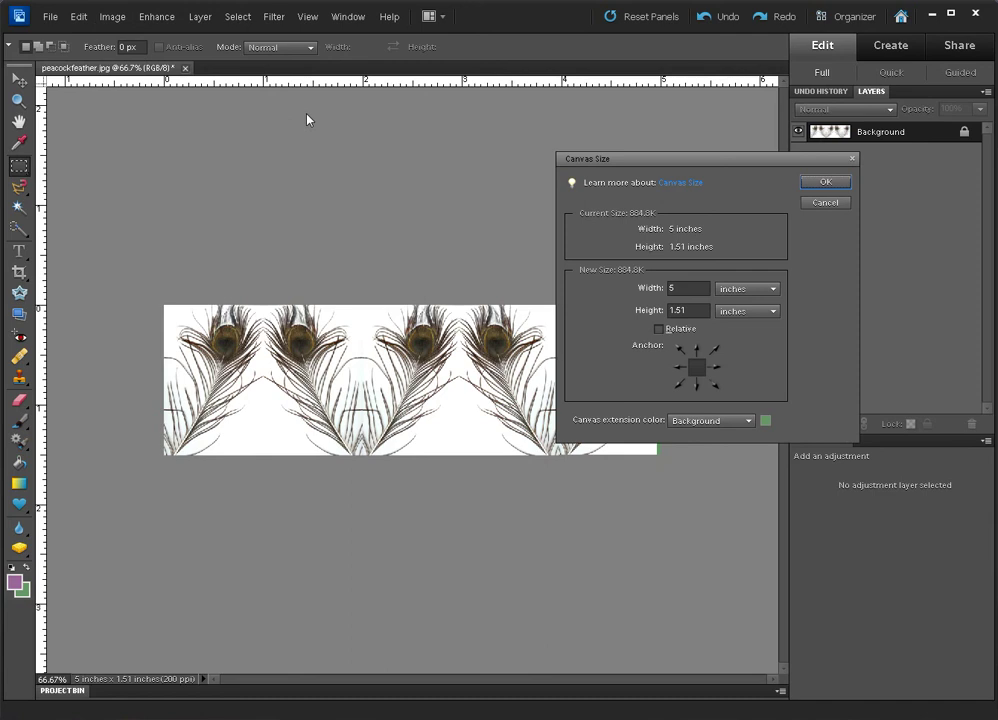
left_click(773, 289)
left_click(772, 305)
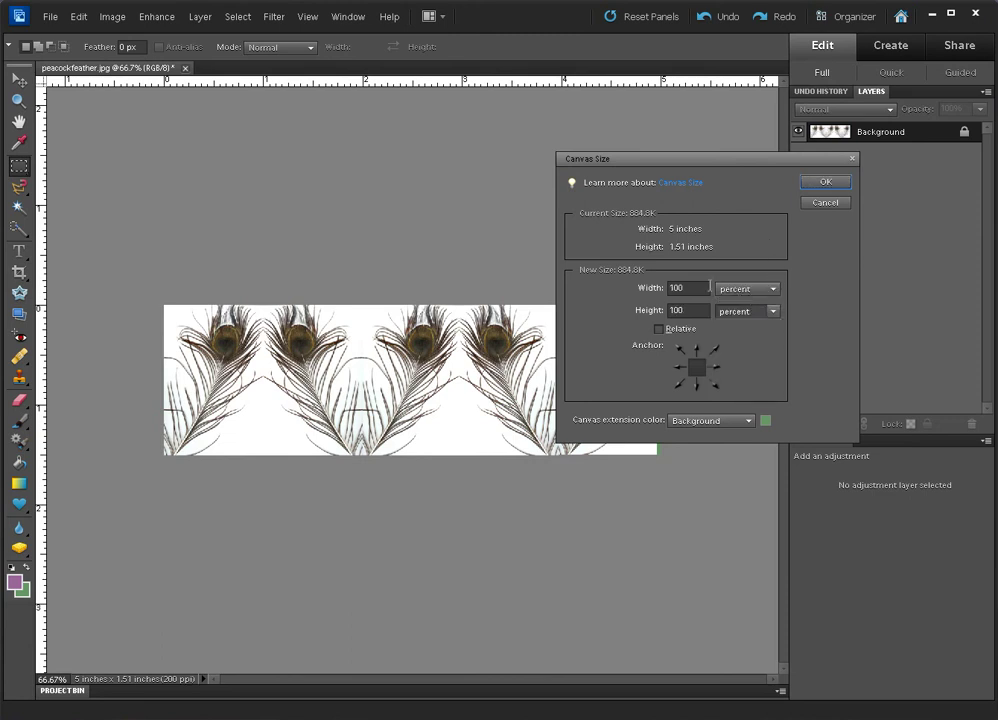
left_click(675, 311)
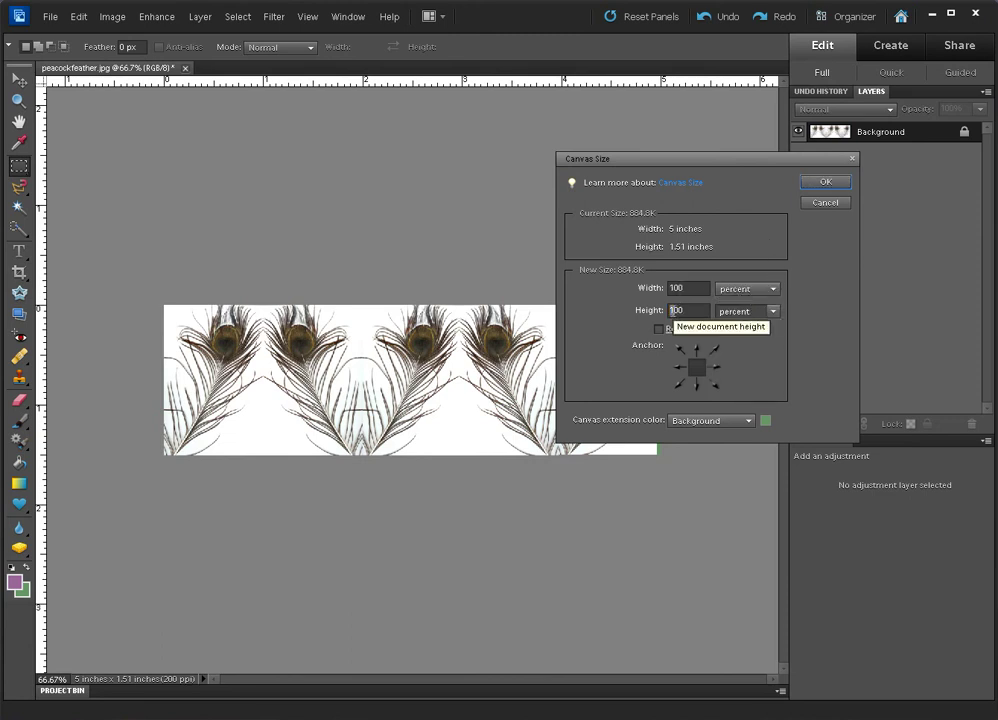
type("2")
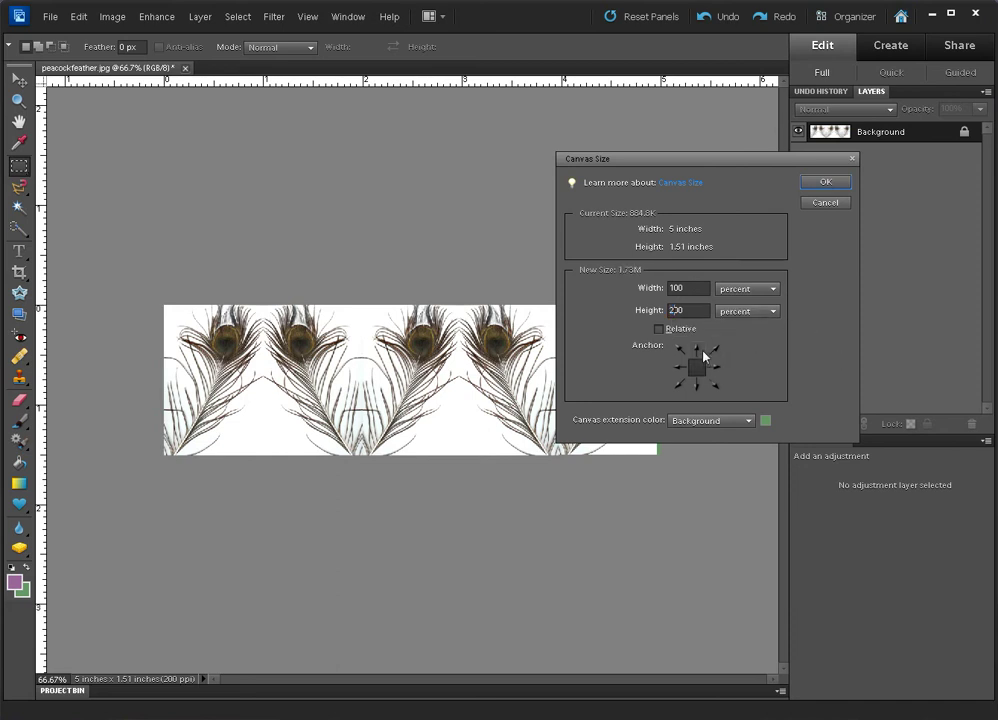
left_click(698, 352)
left_click(815, 186)
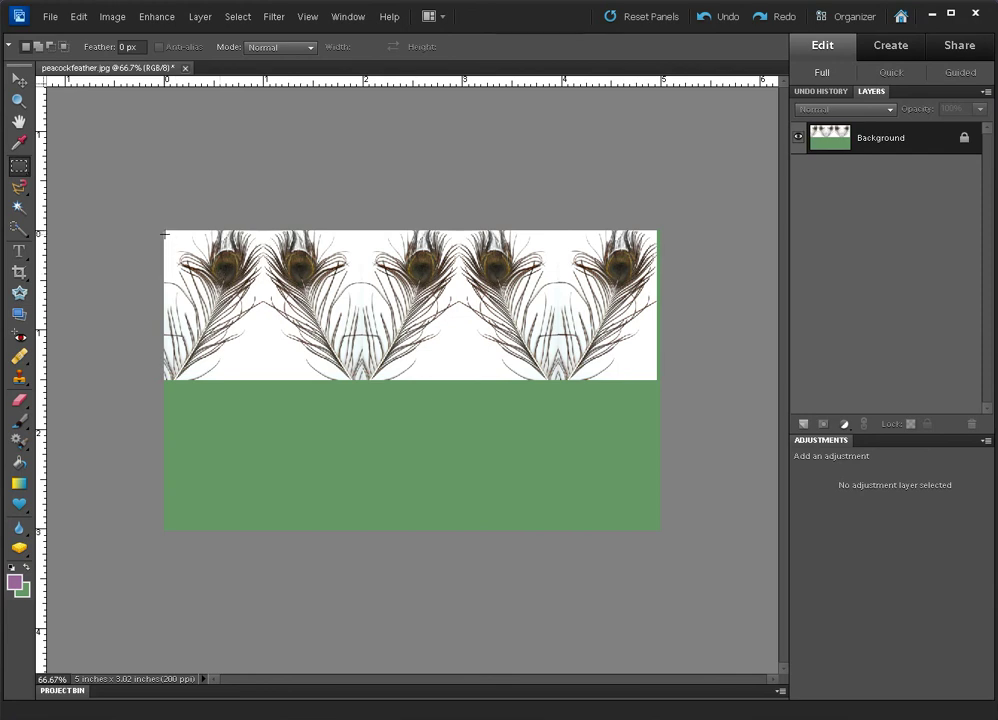
Select the whole feather row with a rectangular marquee, copy it to a new layer, and place the copy directly below the original row.
left_click_drag(215, 262, 656, 380)
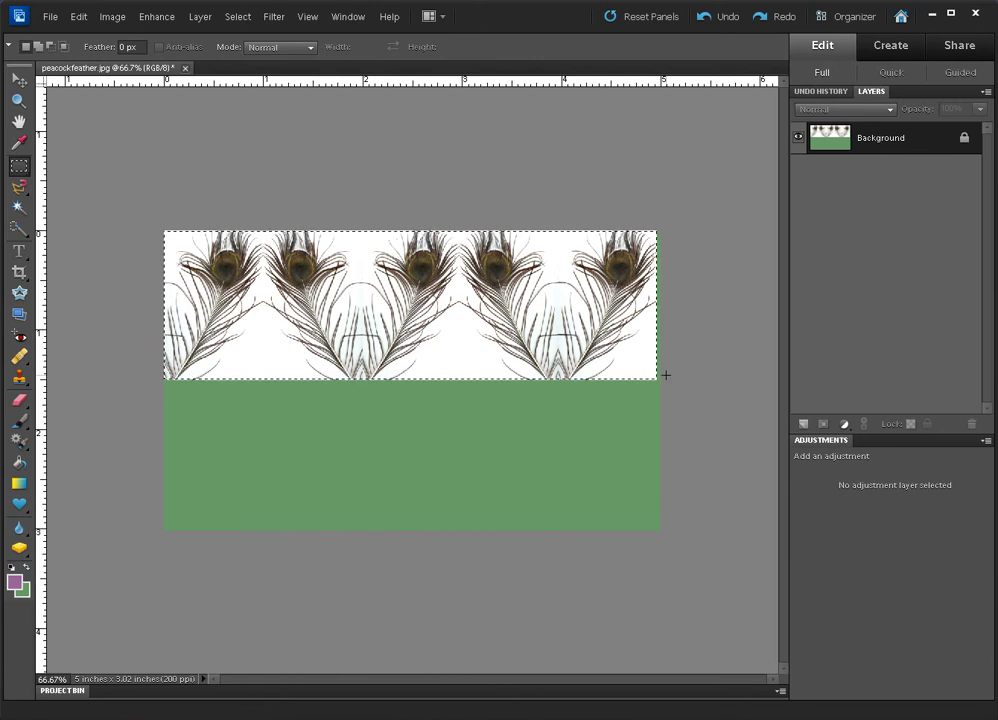
key("ctrl+j")
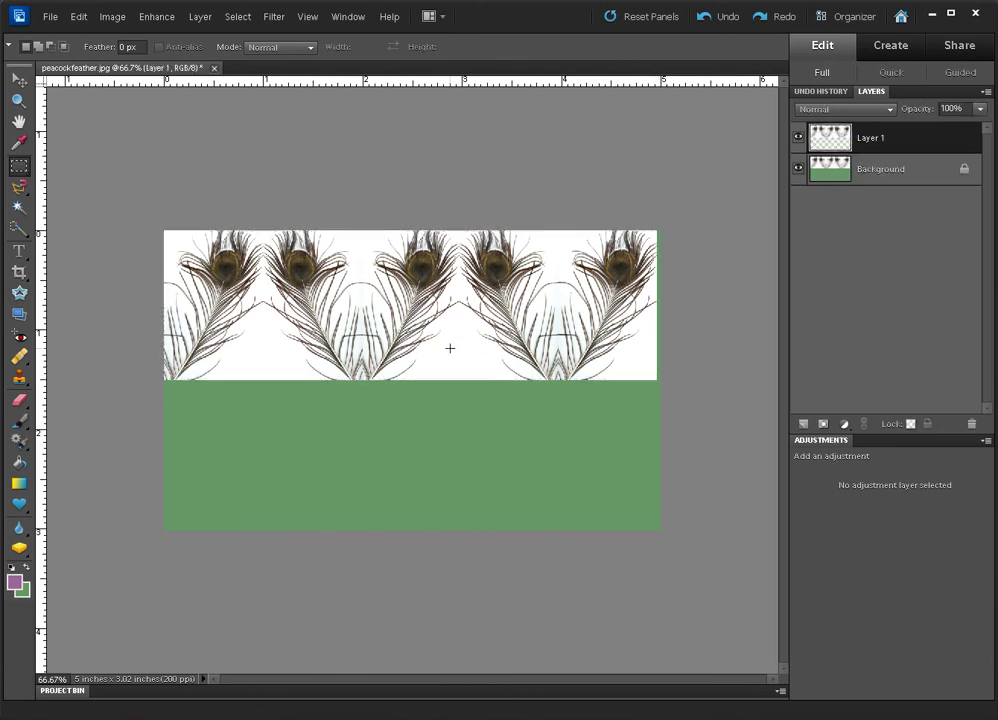
left_click_drag(450, 348, 449, 501)
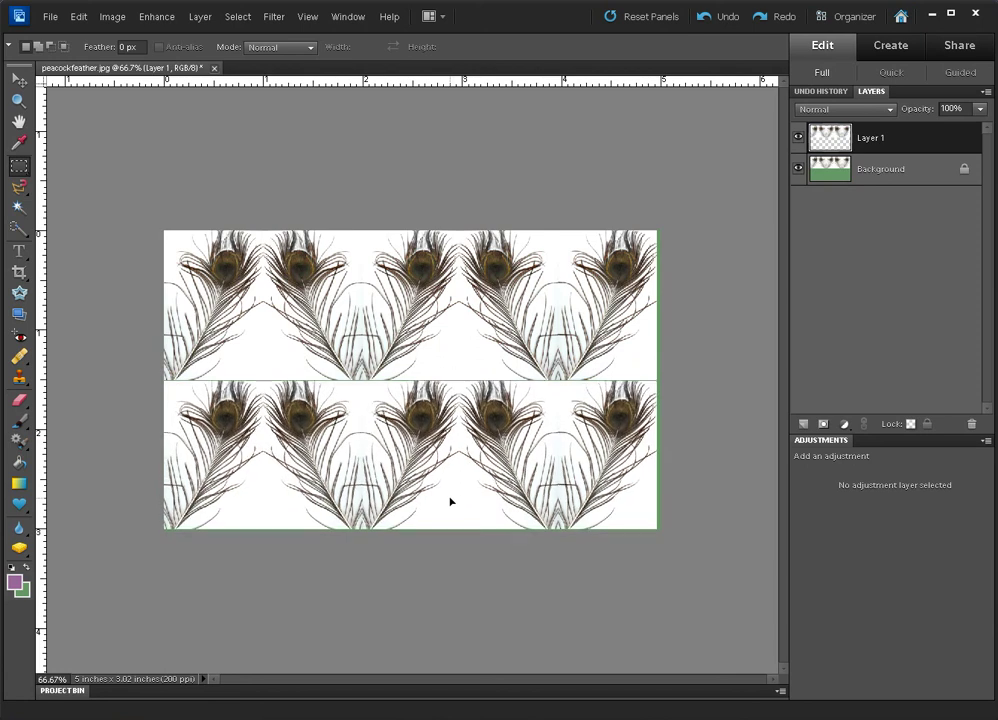
left_click_drag(449, 501, 451, 500)
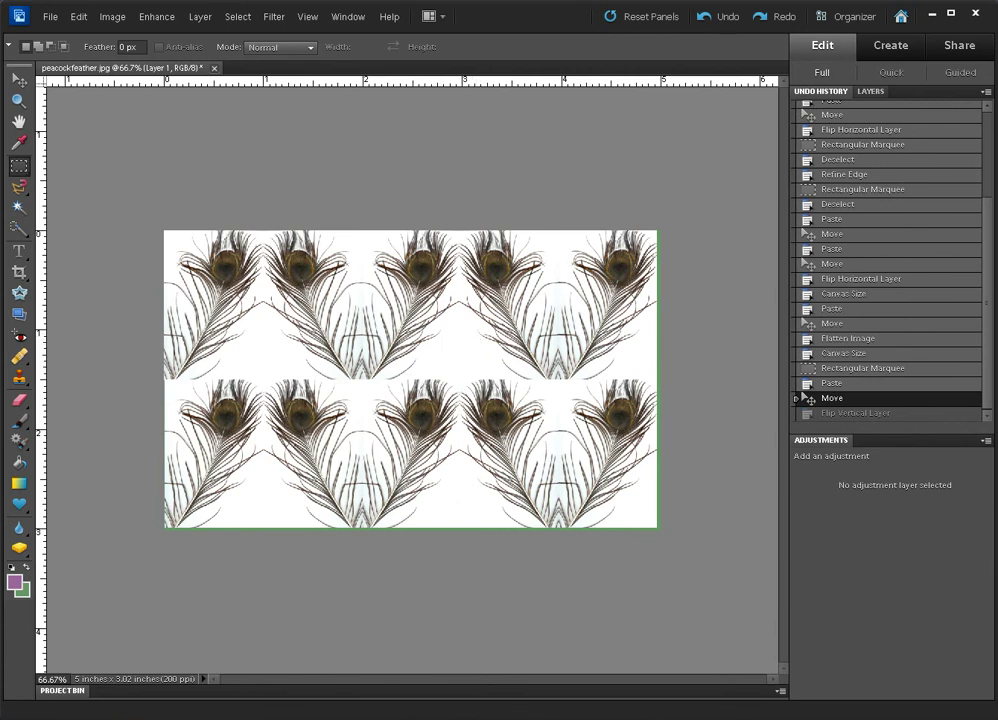
Flip the lower feather row's layer vertically so it mirrors the upper row.
left_click(105, 17)
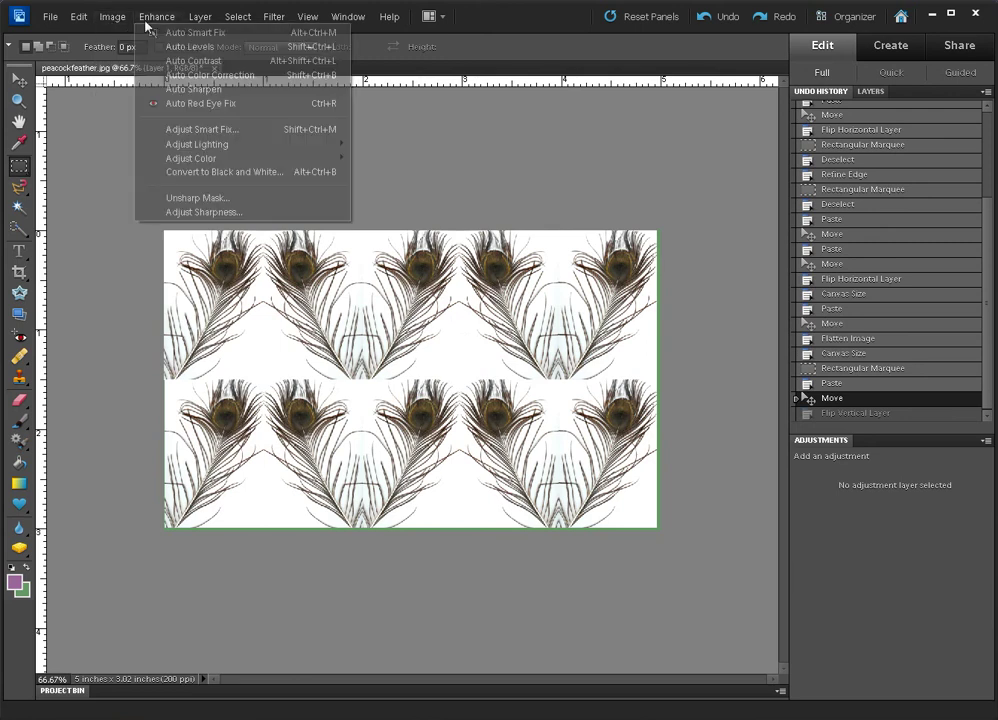
mouse_move(214, 33)
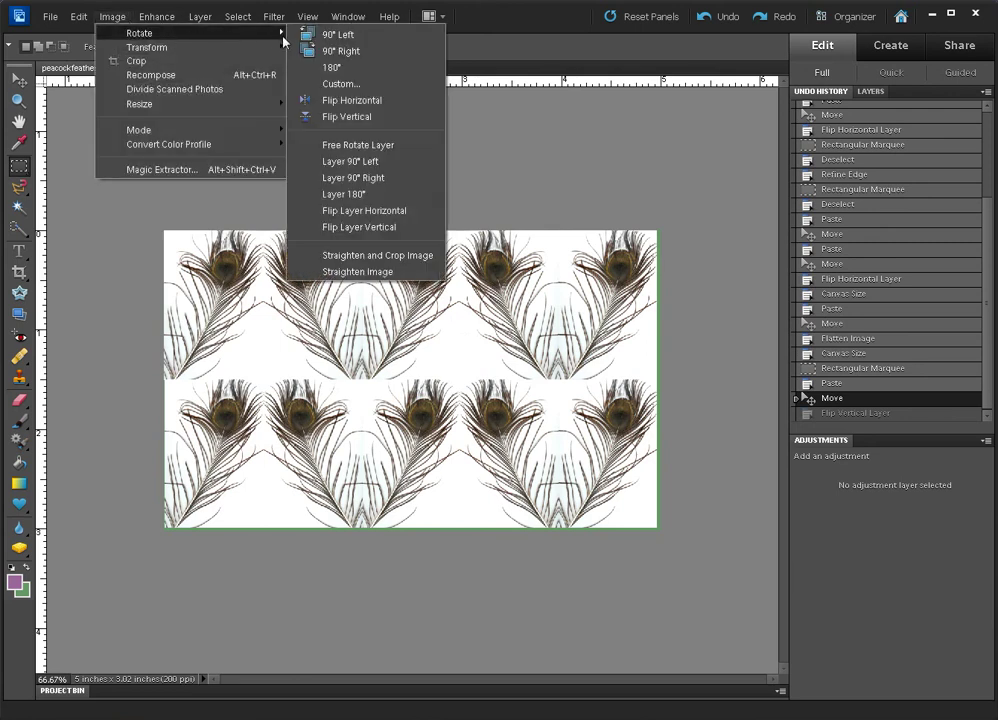
left_click(405, 228)
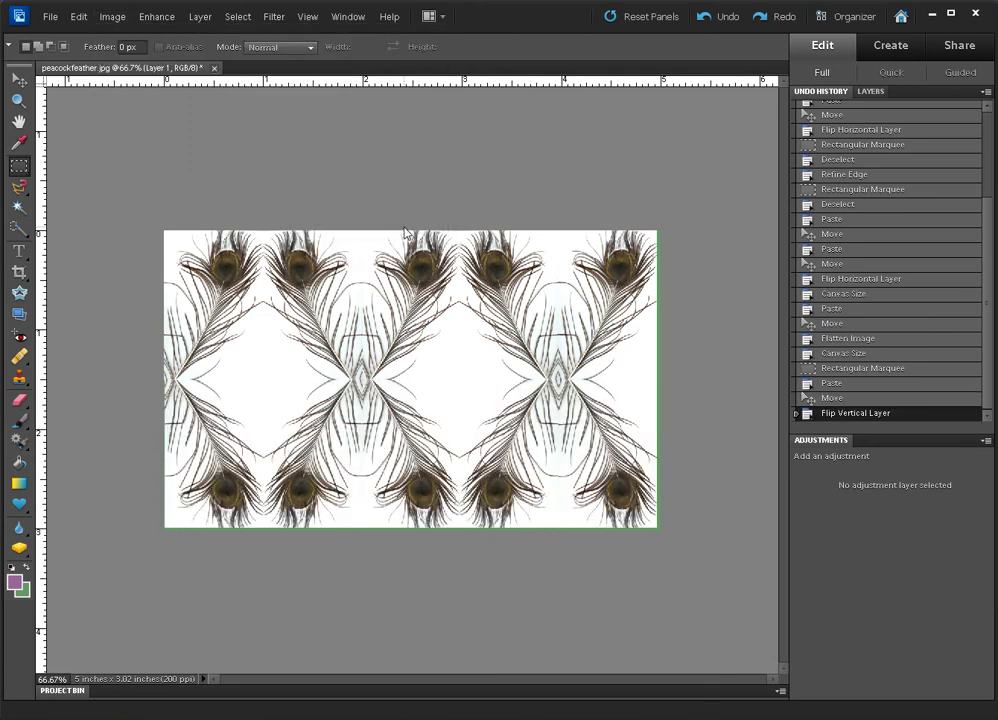